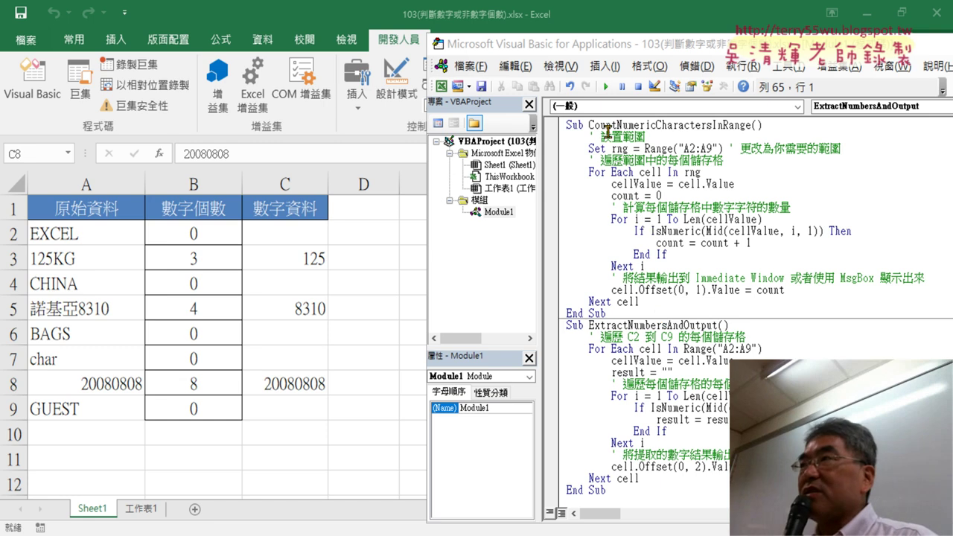
Highlight the two existing sub names and annotate how their code fills columns B and C
{"action": "left_click_drag", "start_coordinate": [587, 125], "coordinate": [749, 127]}
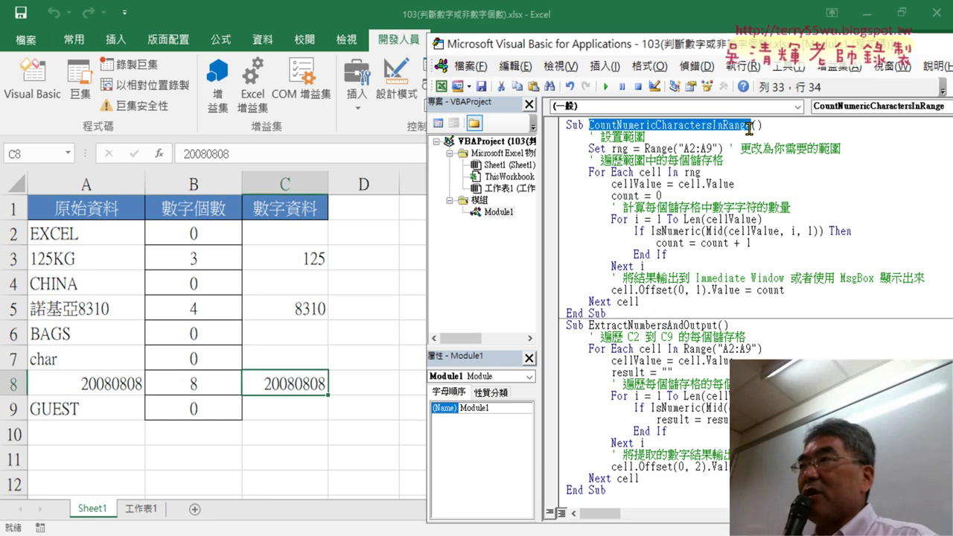
{"action": "left_click_drag", "start_coordinate": [589, 325], "coordinate": [716, 328]}
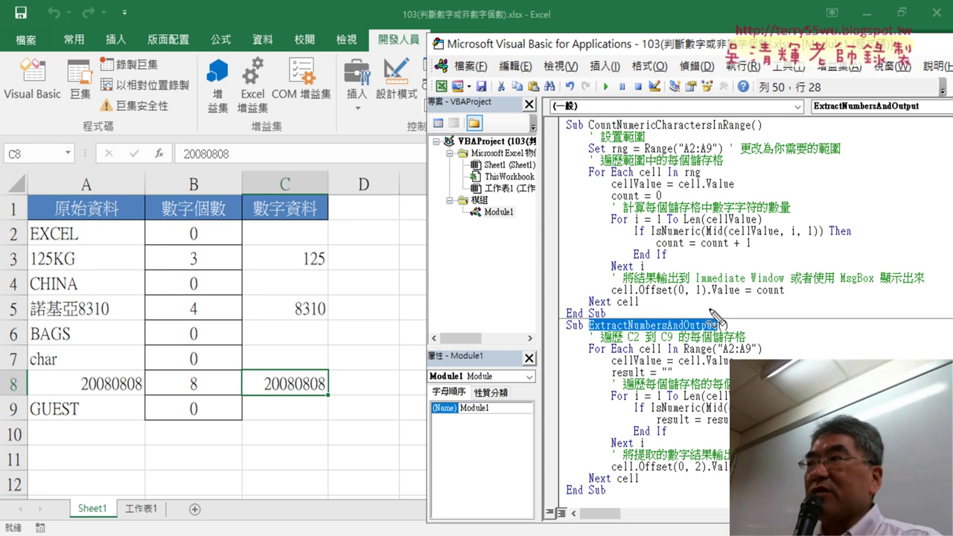
{"action": "mouse_move", "coordinate": [711, 311]}
{"action": "left_mouse_down"}
{"action": "mouse_move", "coordinate": [262, 134]}
{"action": "mouse_move", "coordinate": [210, 183]}
{"action": "mouse_move", "coordinate": [234, 177]}
{"action": "left_mouse_up"}
{"action": "mouse_move", "coordinate": [564, 503]}
{"action": "left_mouse_down"}
{"action": "mouse_move", "coordinate": [582, 500]}
{"action": "mouse_move", "coordinate": [301, 197]}
{"action": "mouse_move", "coordinate": [328, 179]}
{"action": "left_mouse_up"}
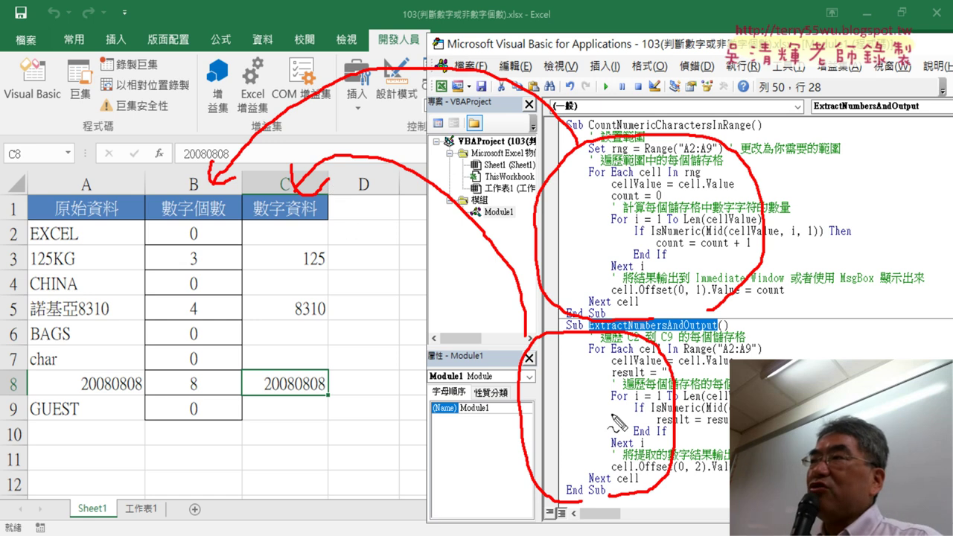
{"action": "left_click_drag", "start_coordinate": [167, 217], "coordinate": [149, 394]}
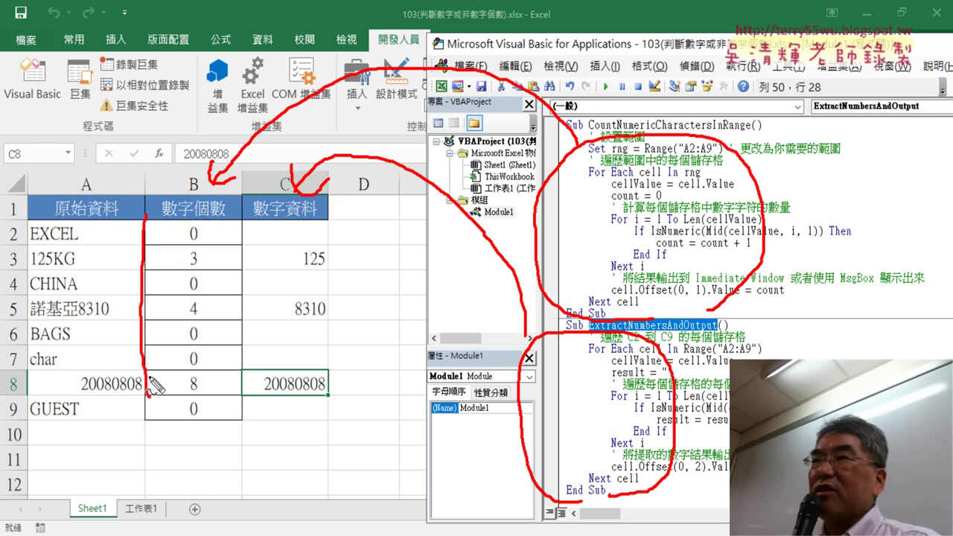
{"action": "mouse_move", "coordinate": [156, 200]}
{"action": "left_mouse_down"}
{"action": "mouse_move", "coordinate": [157, 432]}
{"action": "mouse_move", "coordinate": [149, 384]}
{"action": "left_mouse_up"}
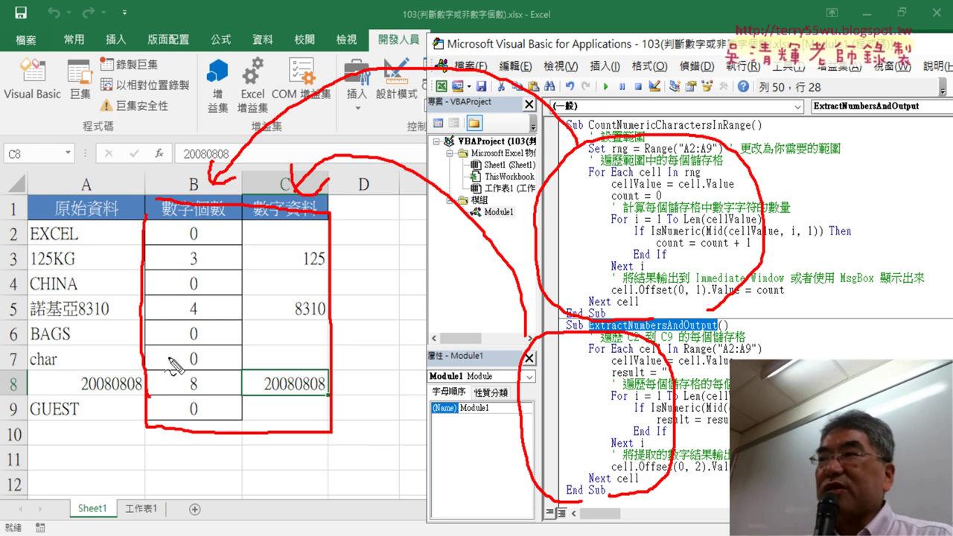
{"action": "key", "text": "Escape"}
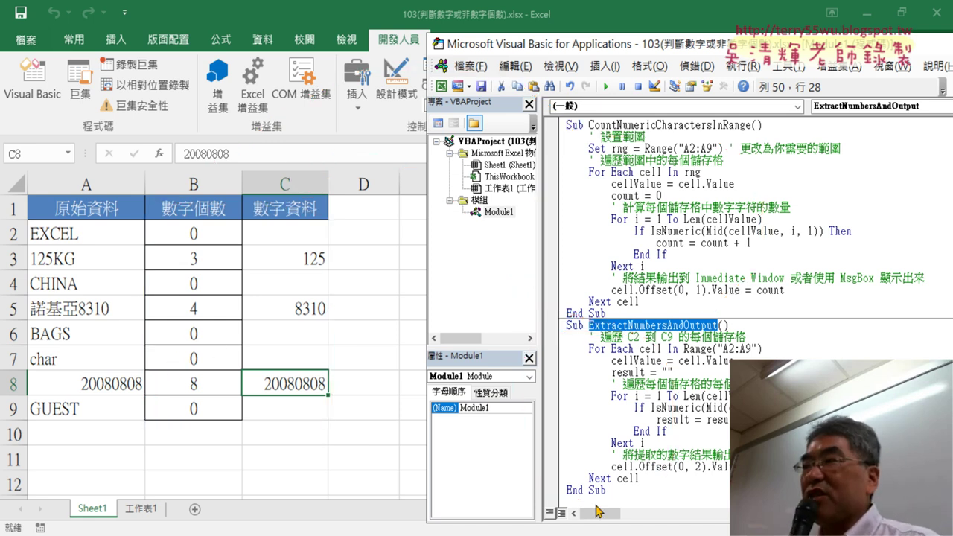
{"action": "left_click", "coordinate": [588, 491]}
Declare Sub 清除 below the existing macros and begin its B2:C9 clearing statement
{"action": "left_click", "coordinate": [594, 501]}
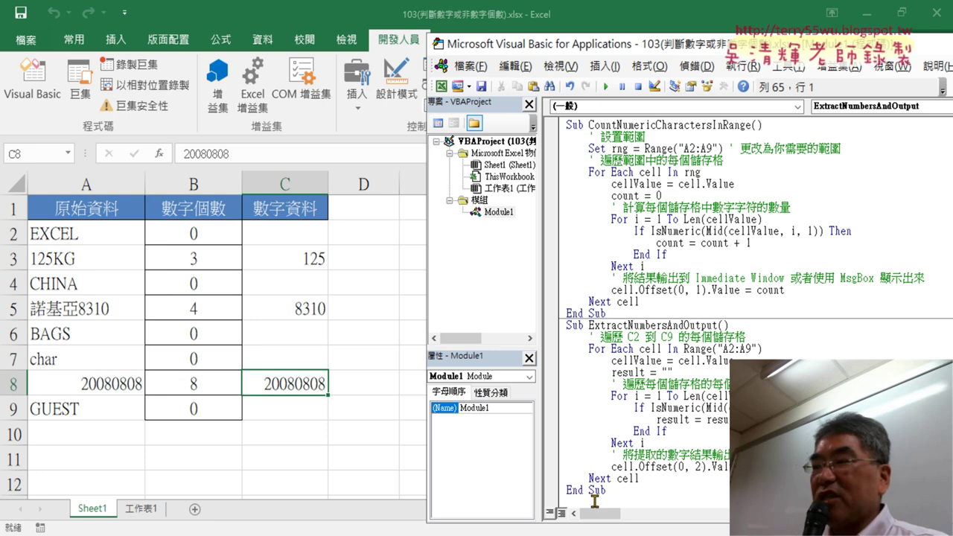
{"action": "type", "text": "sub"}
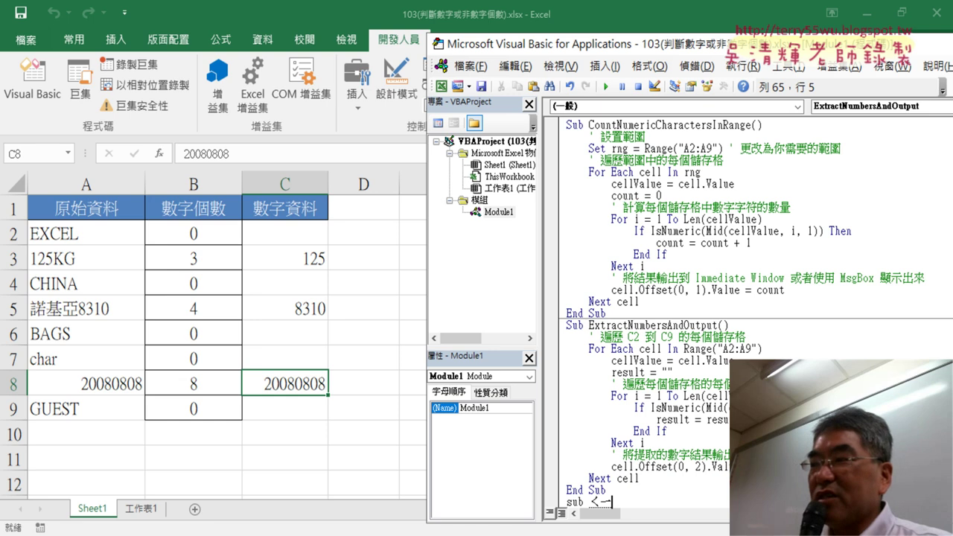
{"action": "type", "text": " 清除"}
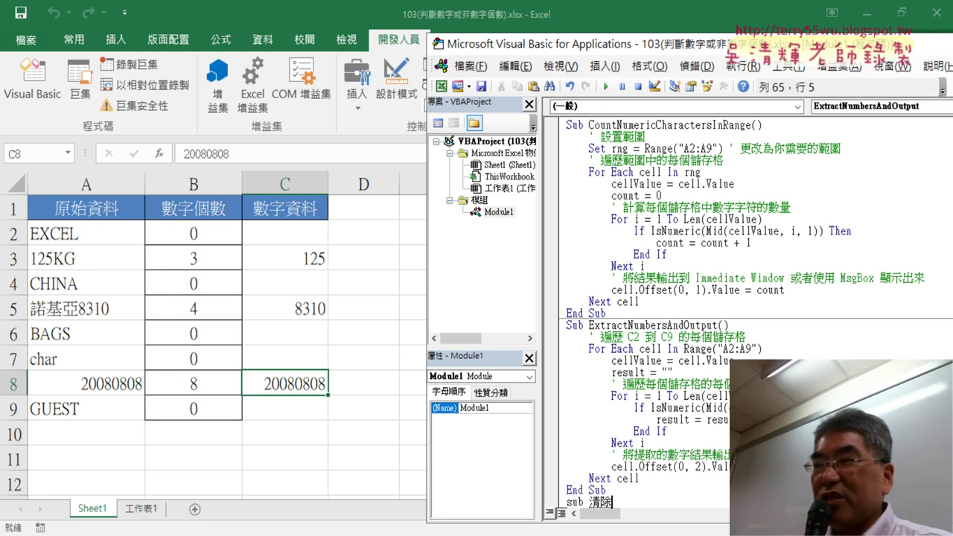
{"action": "key", "text": "Return"}
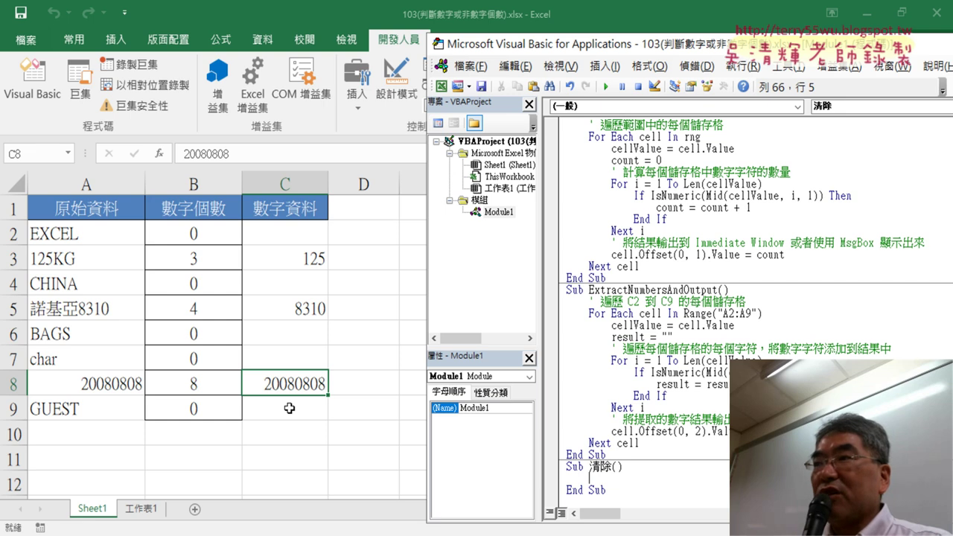
{"action": "type", "text": "ㄜ"}
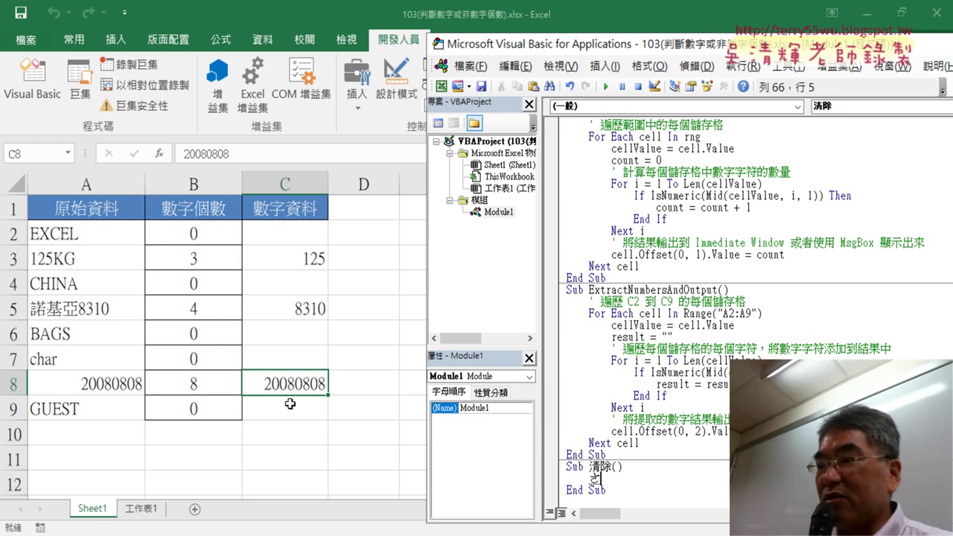
{"action": "key", "text": "BackSpace"}
{"action": "type", "text": "range"}
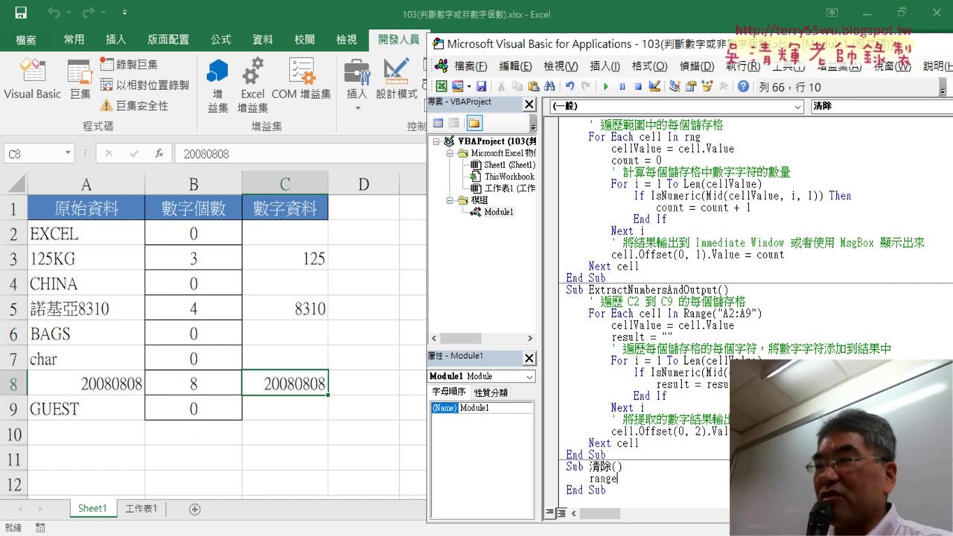
{"action": "type", "text": "("}
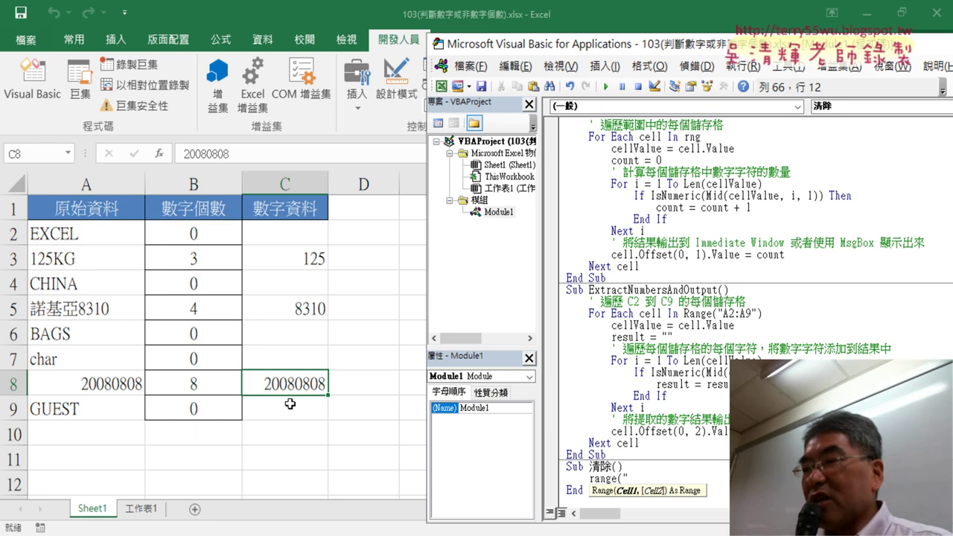
{"action": "type", "text": "B2:"}
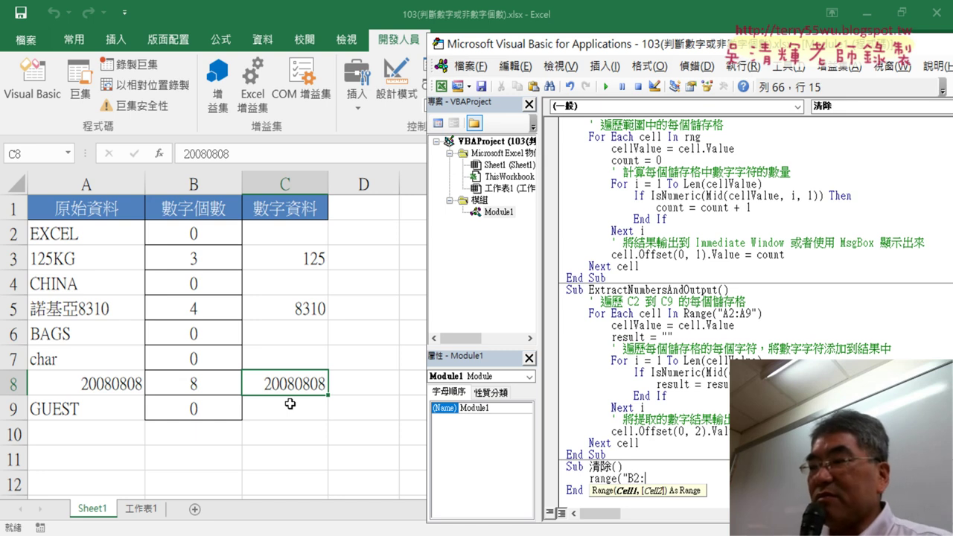
{"action": "type", "text": "C9"}
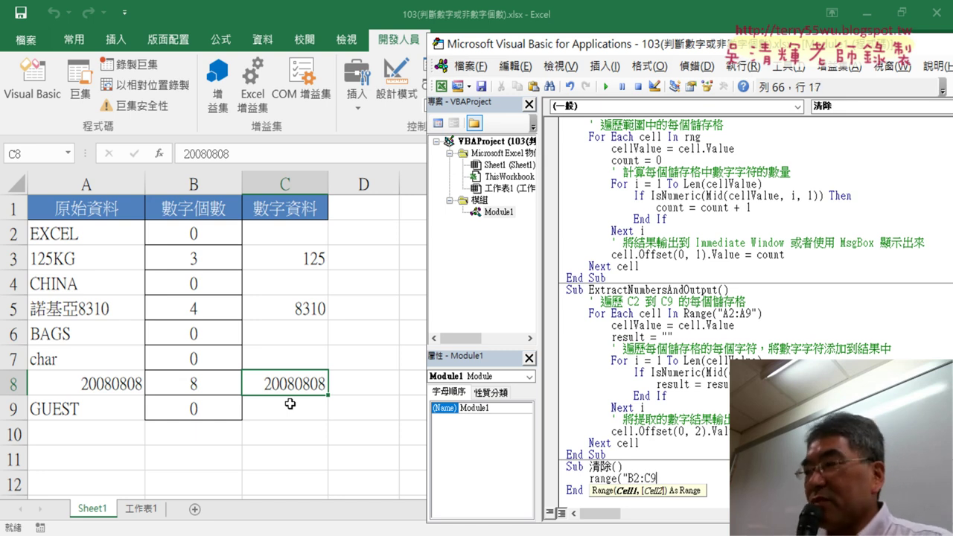
{"action": "type", "text": "\")"}
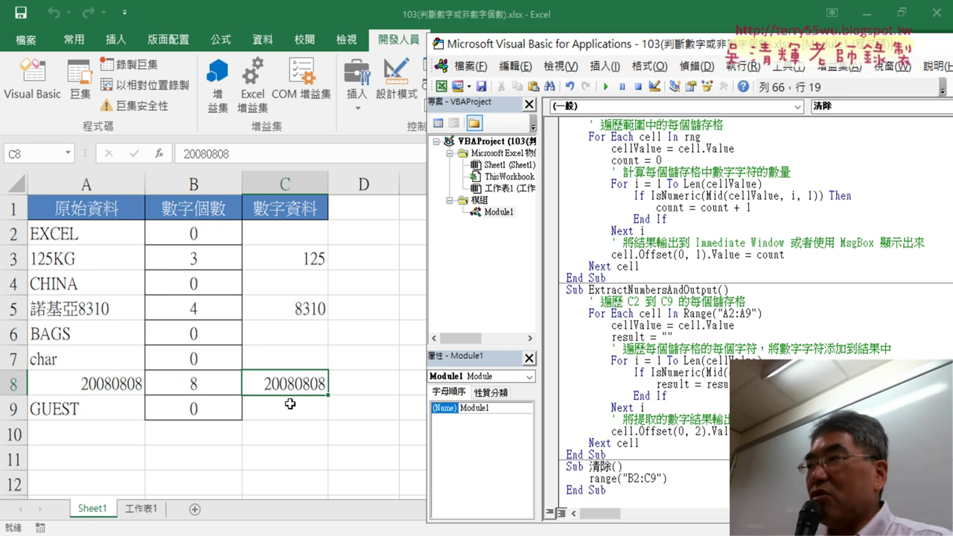
{"action": "type", "text": "=\""}
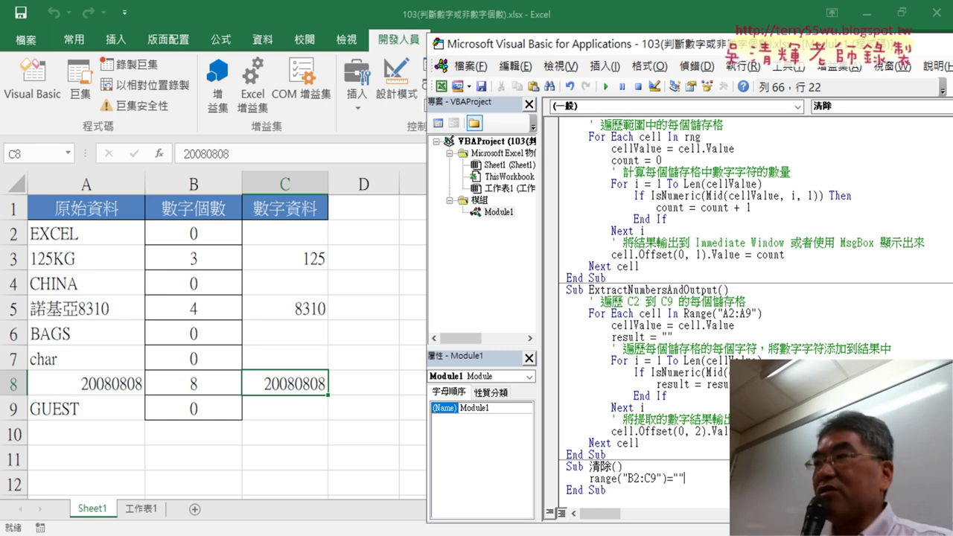
Correct the misspelled 'rang' so the 清除 line reads Range("B2:C9") = ""
{"action": "key", "text": "Up"}
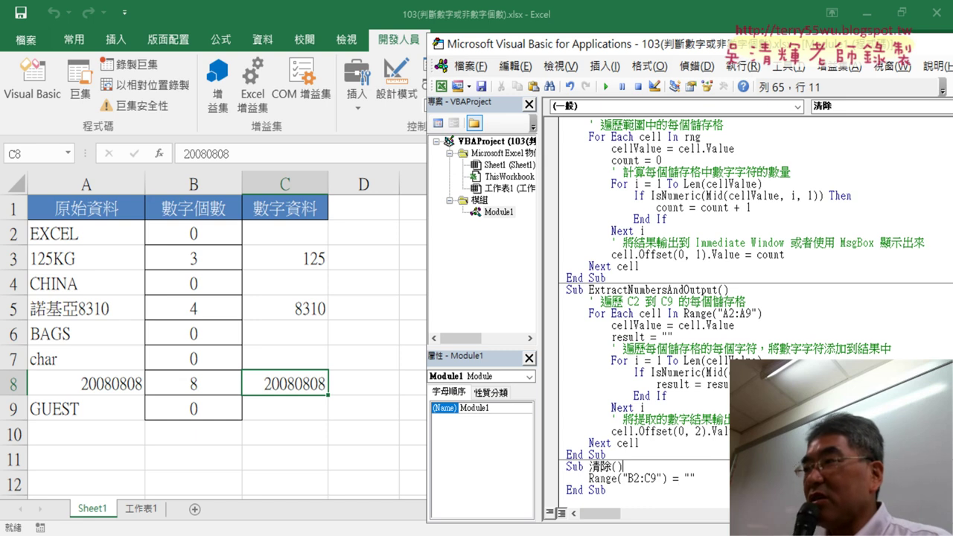
{"action": "left_click_drag", "start_coordinate": [590, 477], "coordinate": [698, 477]}
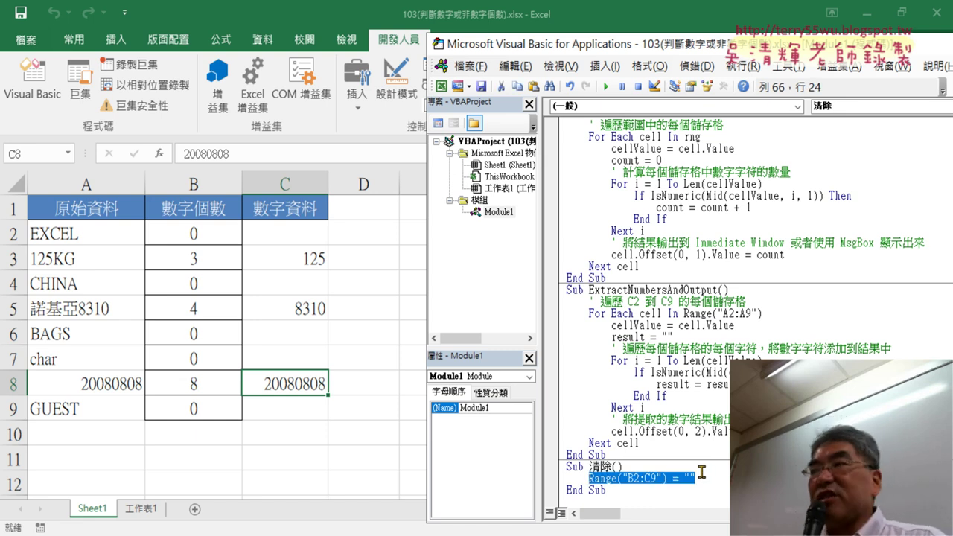
{"action": "left_click", "coordinate": [700, 476]}
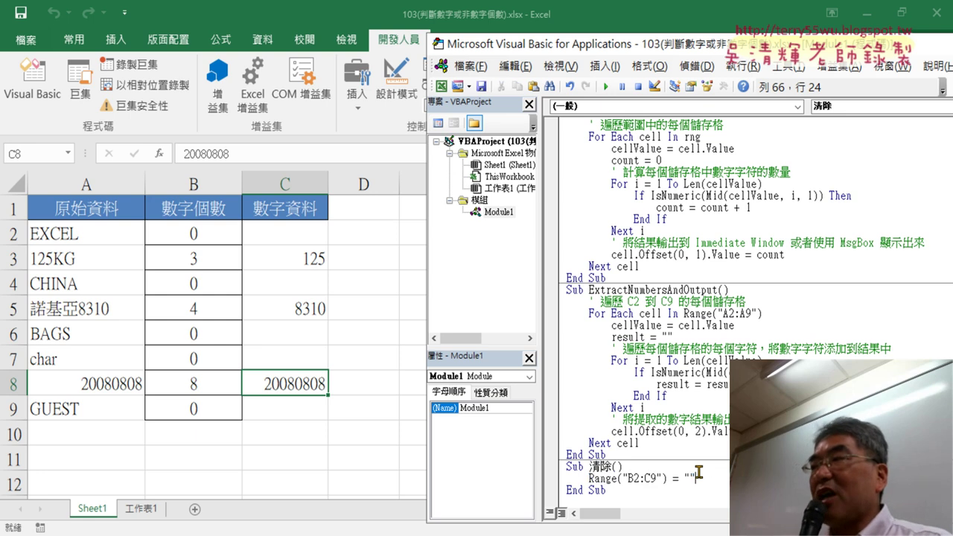
{"action": "key", "text": "Home"}
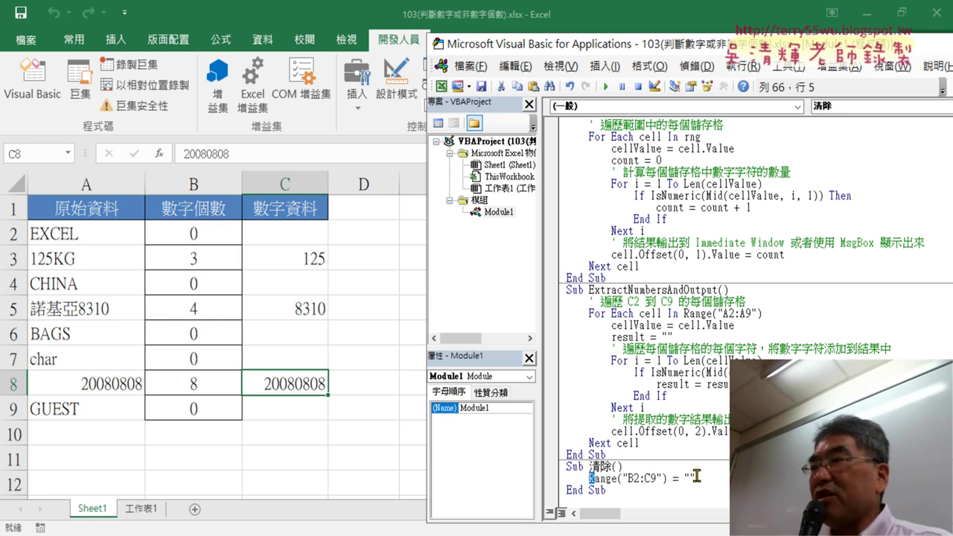
{"action": "type", "text": "r"}
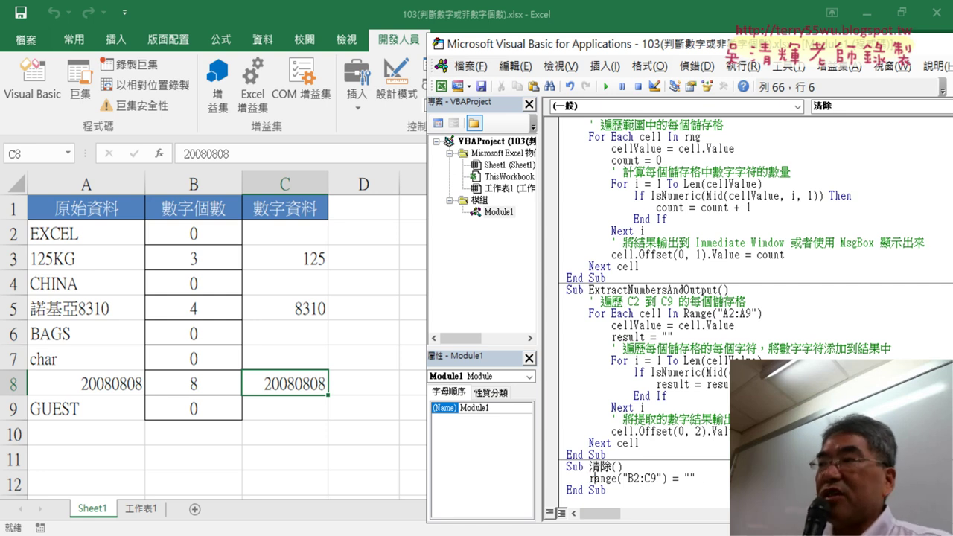
{"action": "key", "text": "Down"}
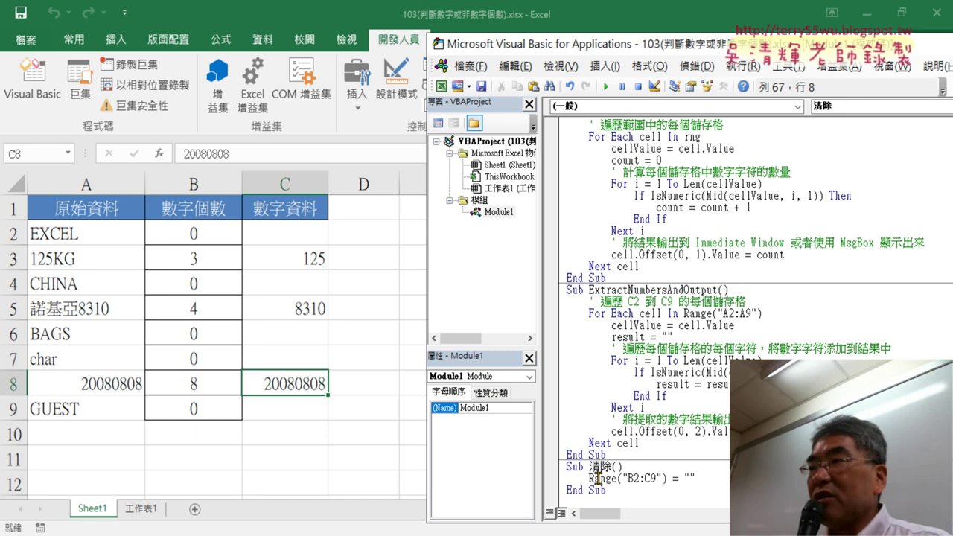
{"action": "key", "text": "Up"}
{"action": "left_click_drag", "start_coordinate": [593, 476], "coordinate": [587, 477]}
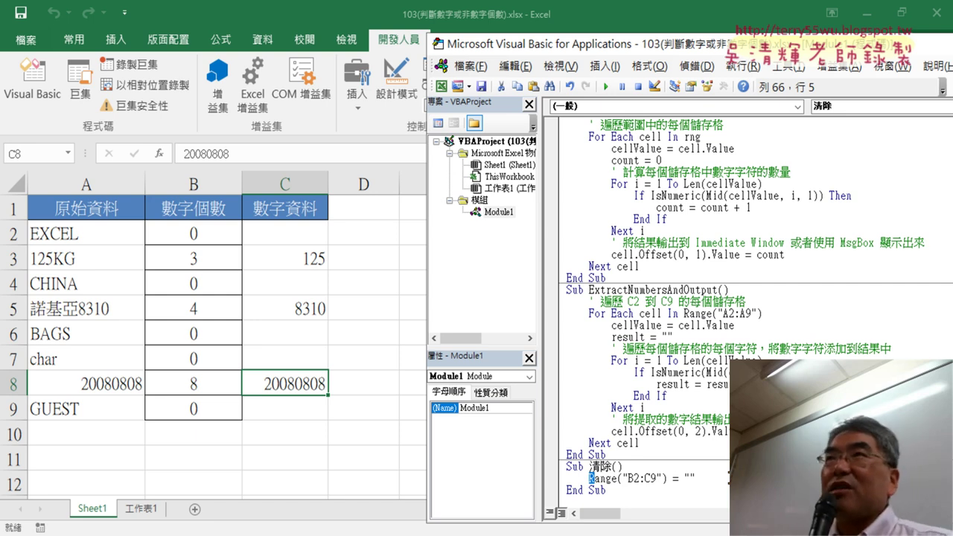
{"action": "type", "text": "r"}
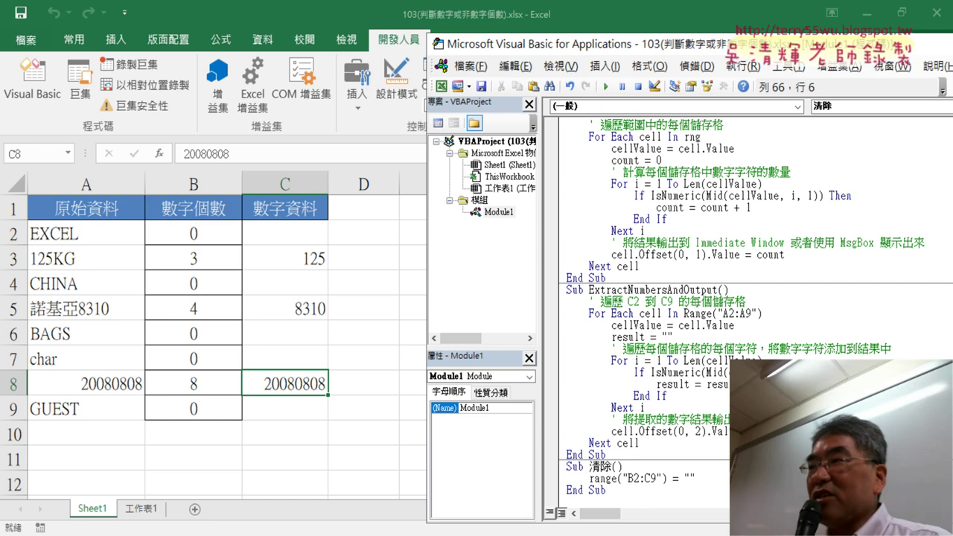
{"action": "key", "text": "Delete"}
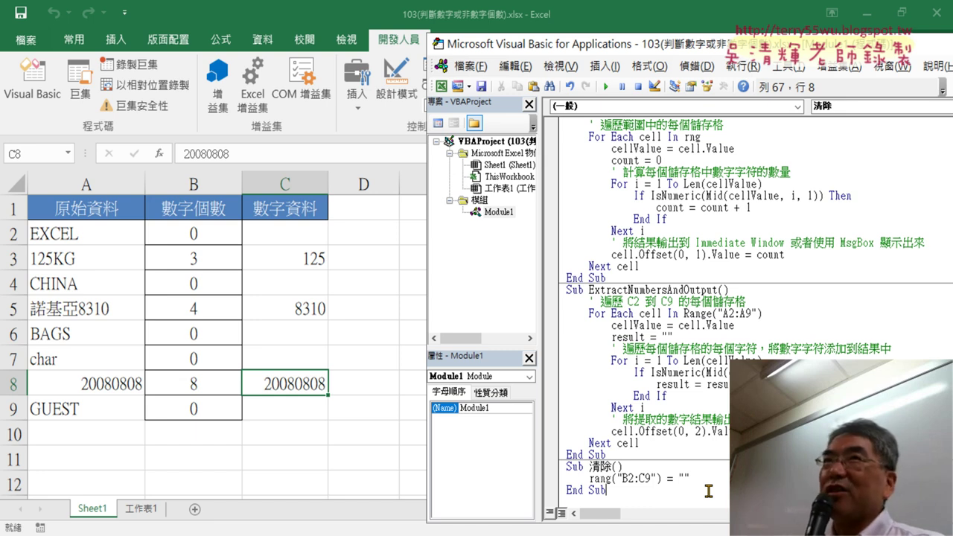
{"action": "key", "text": "Up"}
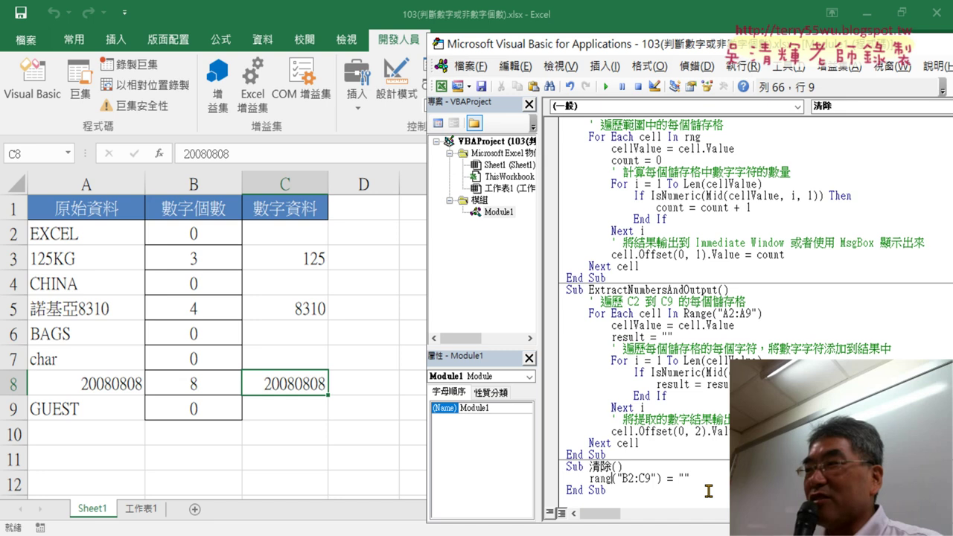
{"action": "type", "text": "e"}
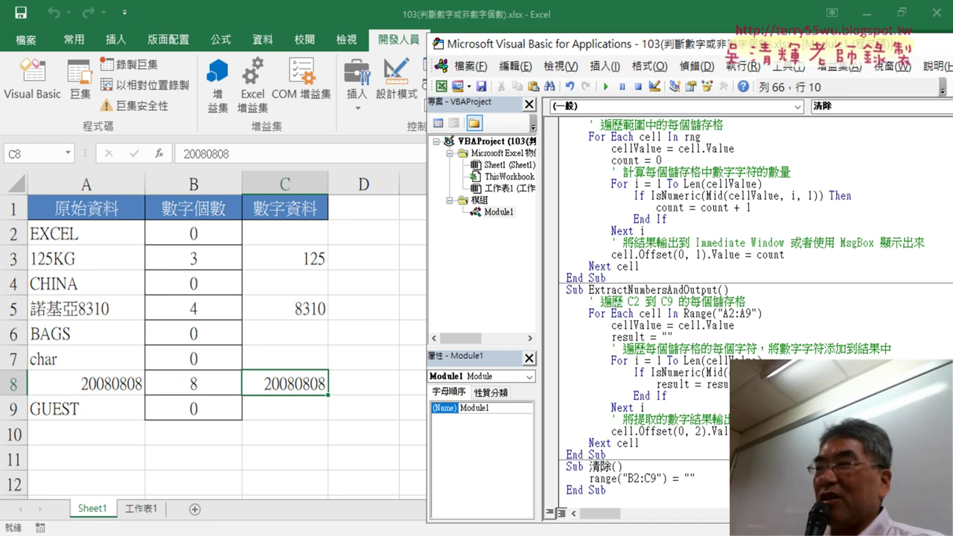
{"action": "left_click", "coordinate": [618, 490]}
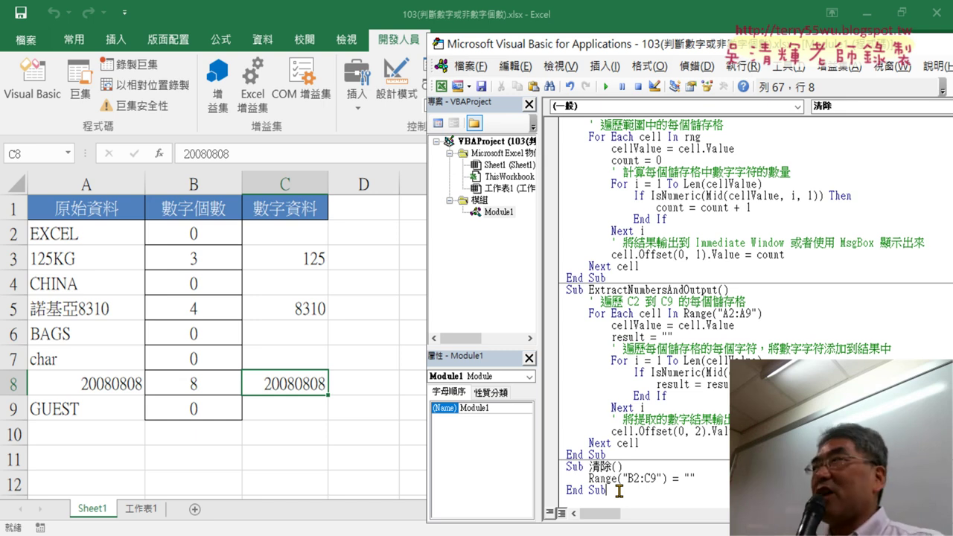
Select the whole 清除 macro, leaving the caret inside it
{"action": "left_click", "coordinate": [687, 477]}
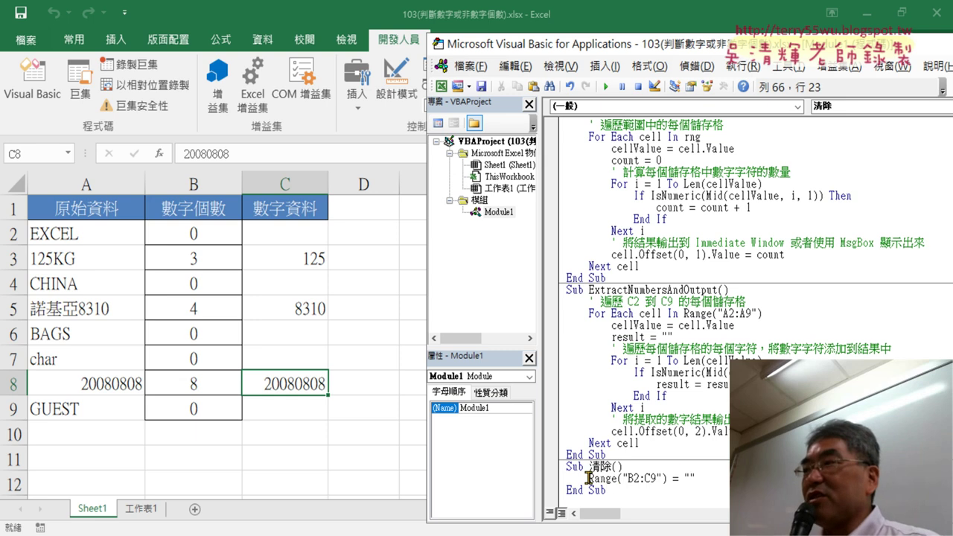
{"action": "left_click_drag", "start_coordinate": [567, 466], "coordinate": [605, 490]}
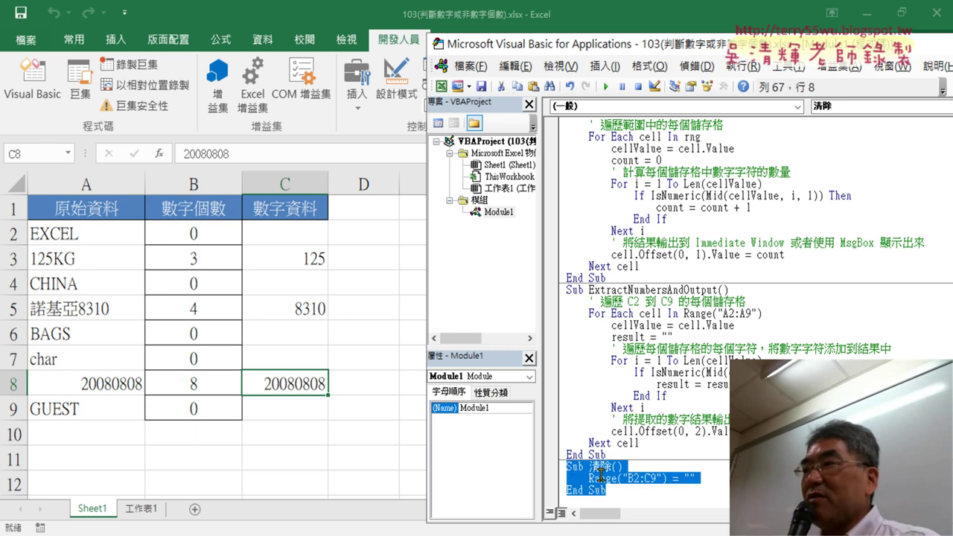
{"action": "left_click", "coordinate": [610, 468]}
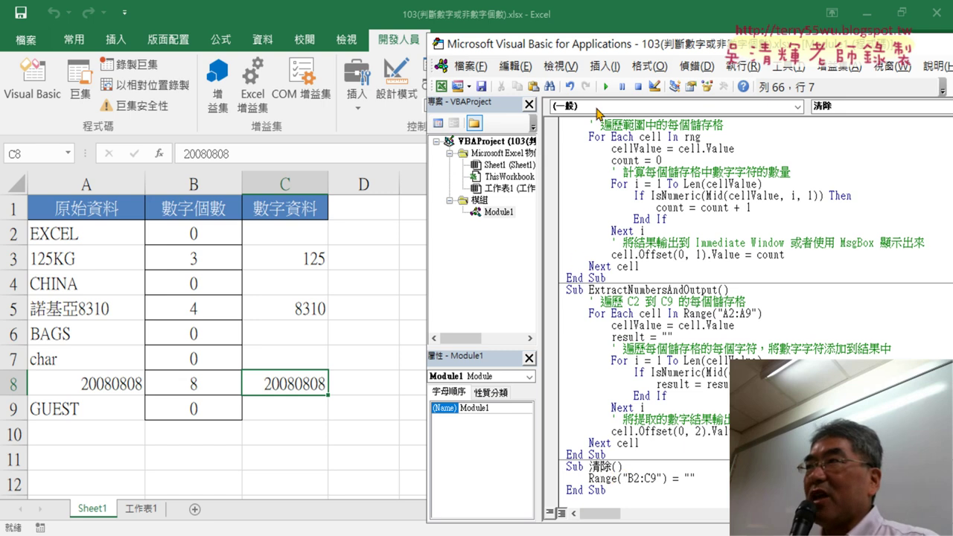
Run the 清除 macro to empty B2:C9, then select the first macro's name
{"action": "left_click", "coordinate": [606, 87]}
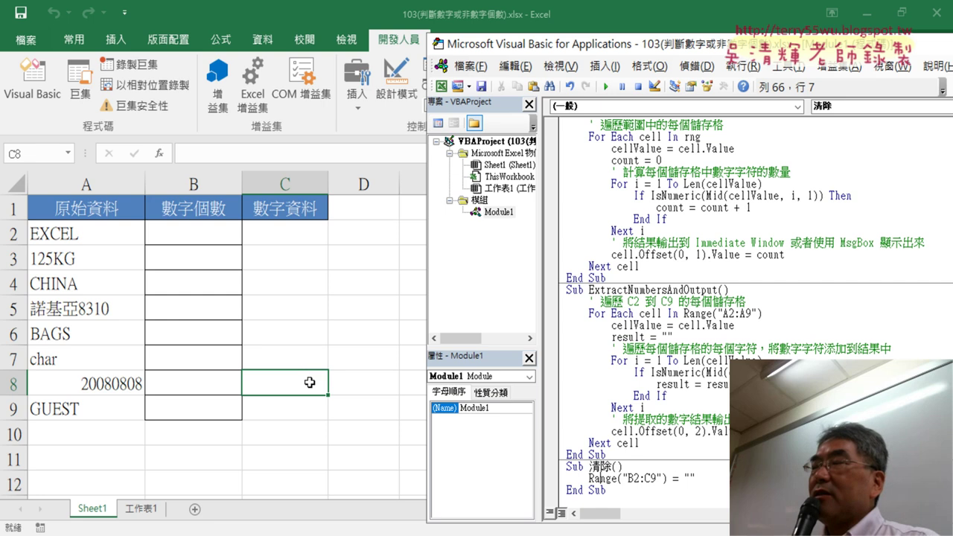
{"action": "scroll", "coordinate": [628, 377], "scroll_direction": "up", "scroll_amount": 1}
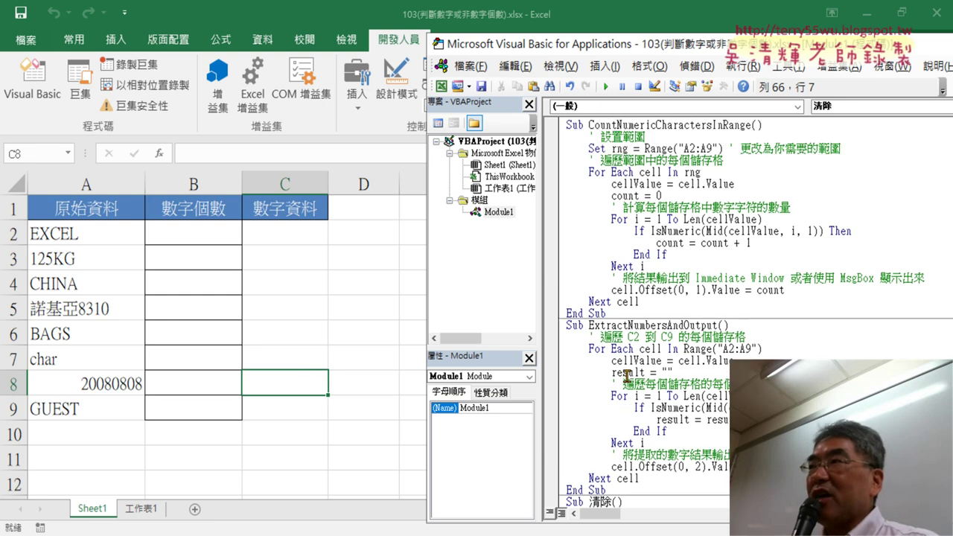
{"action": "left_click_drag", "start_coordinate": [589, 125], "coordinate": [751, 125]}
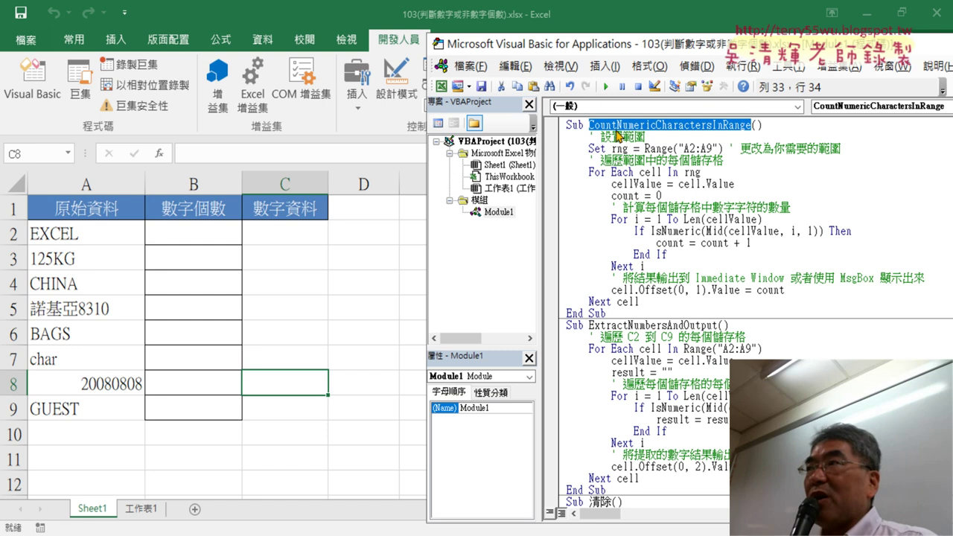
Rename CountNumericCharactersInRange to 數字個數, pasting the B1 header text
{"action": "left_click", "coordinate": [215, 210]}
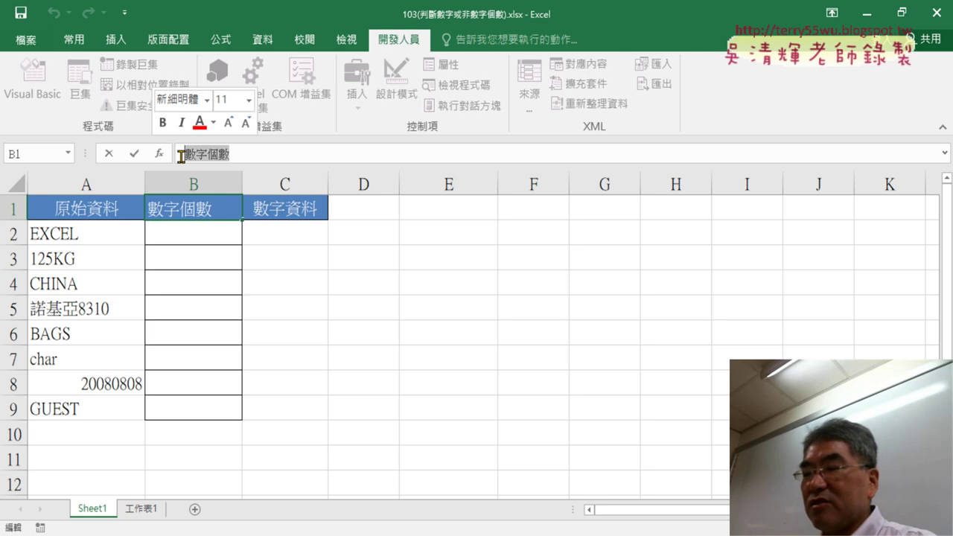
{"action": "left_click", "coordinate": [48, 108]}
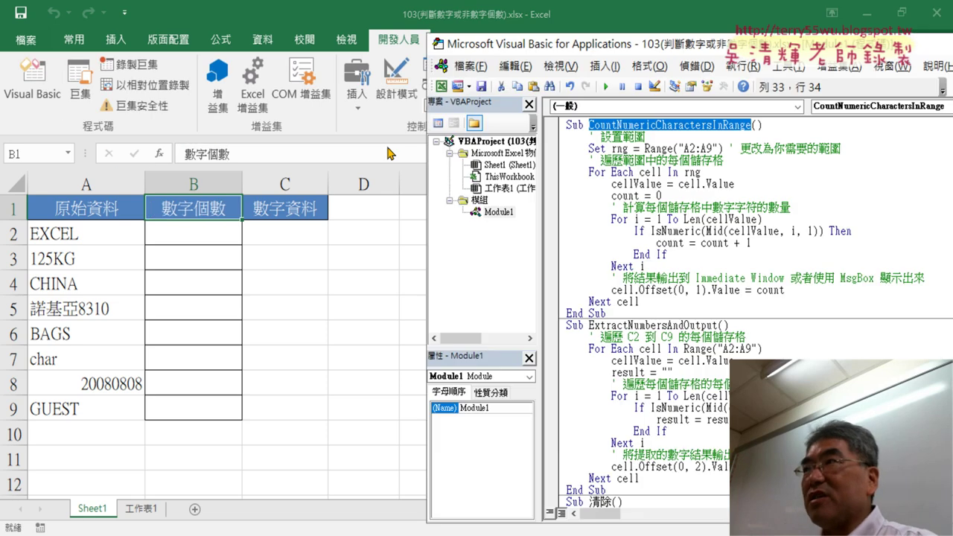
{"action": "type", "text": "數字個數"}
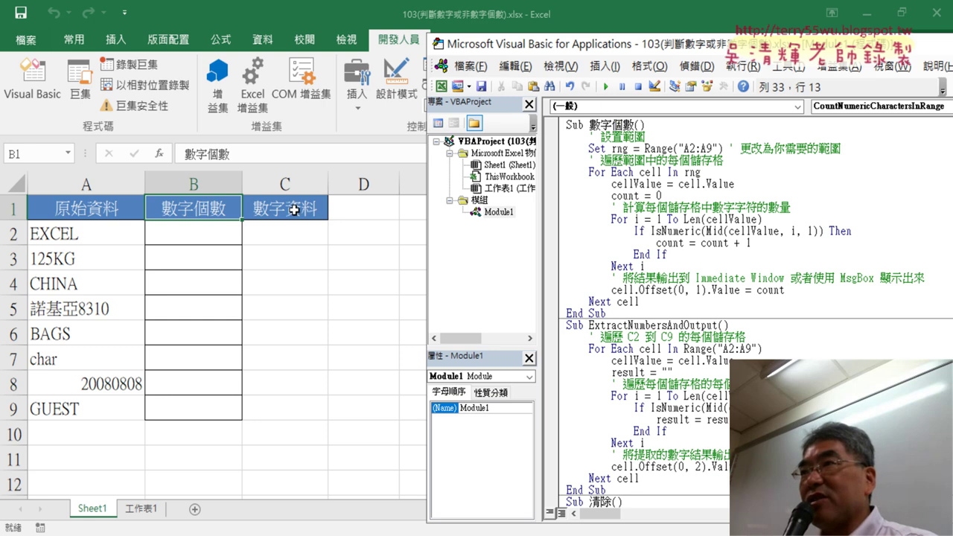
Rename ExtractNumbersAndOutput to 數字資料 to match the C1 header
{"action": "left_click", "coordinate": [295, 210]}
{"action": "double_click", "coordinate": [223, 154]}
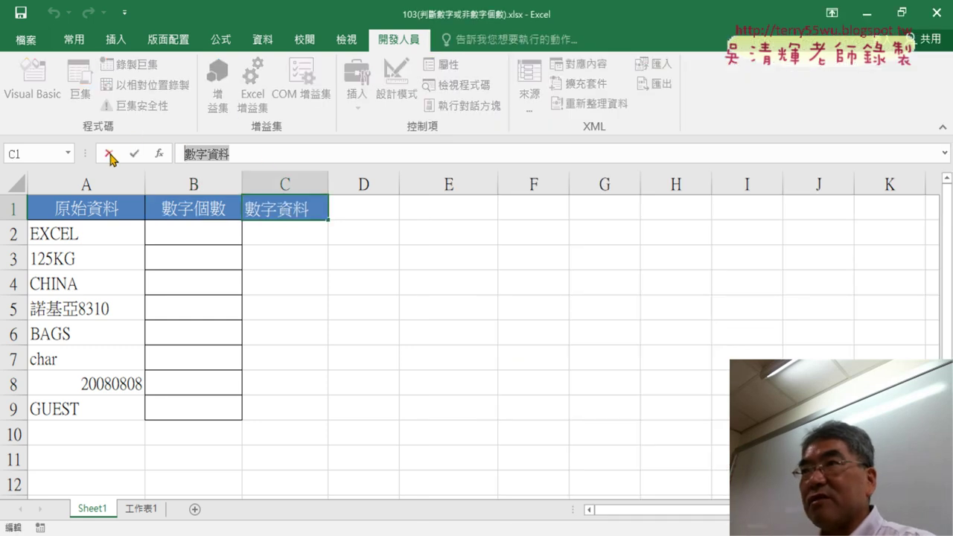
{"action": "left_click", "coordinate": [109, 154]}
{"action": "left_click", "coordinate": [32, 81]}
{"action": "left_click", "coordinate": [593, 325]}
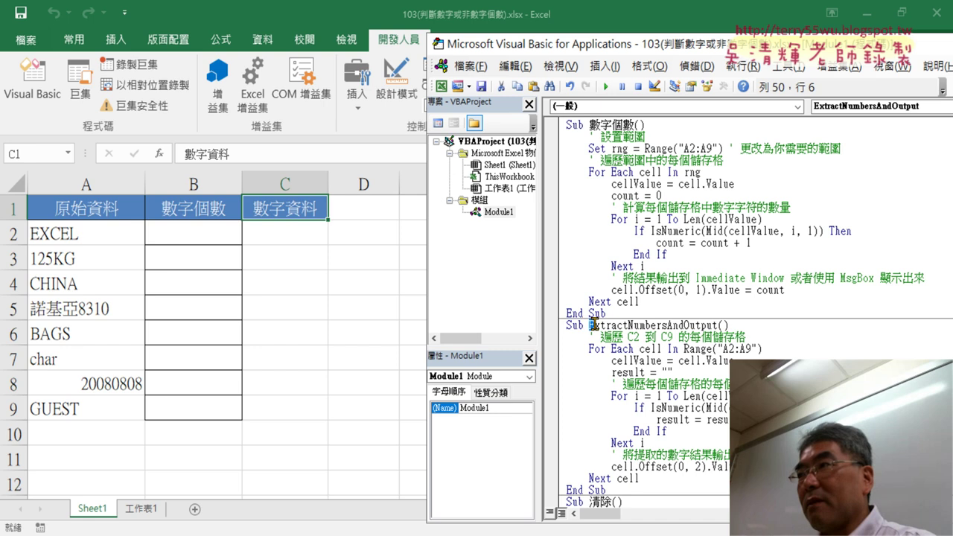
{"action": "left_click_drag", "start_coordinate": [716, 325], "coordinate": [590, 325]}
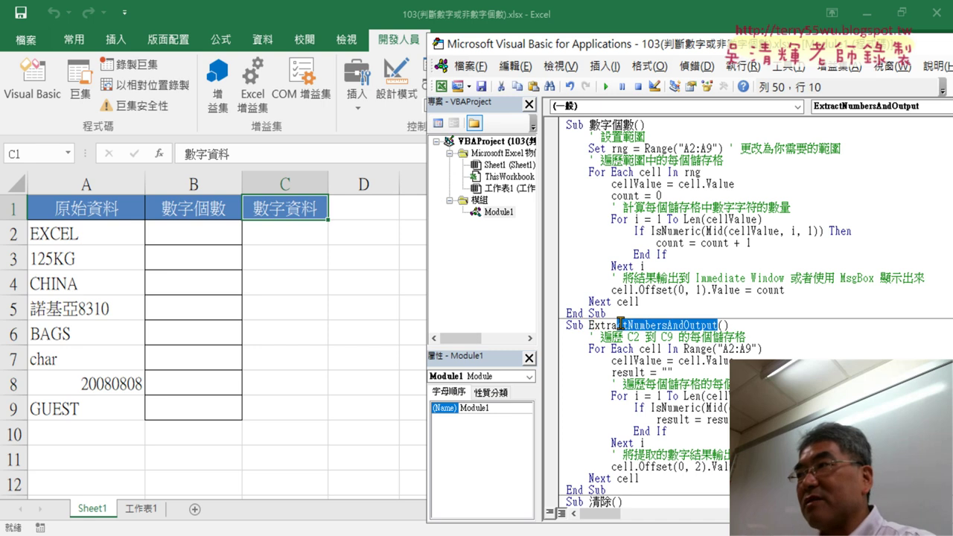
{"action": "type", "text": "數字資料"}
{"action": "scroll", "coordinate": [716, 349], "scroll_direction": "down", "scroll_amount": 1}
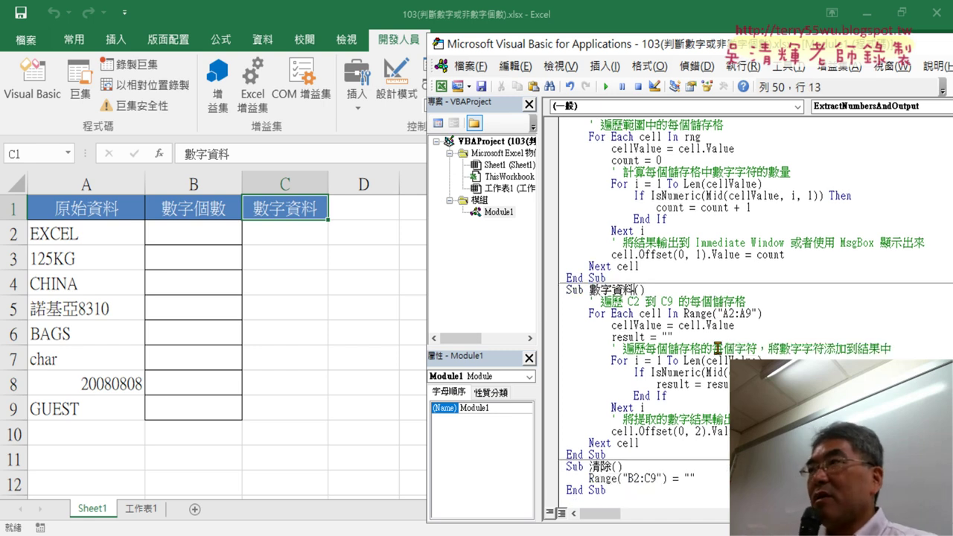
{"action": "scroll", "coordinate": [716, 349], "scroll_direction": "up", "scroll_amount": 1}
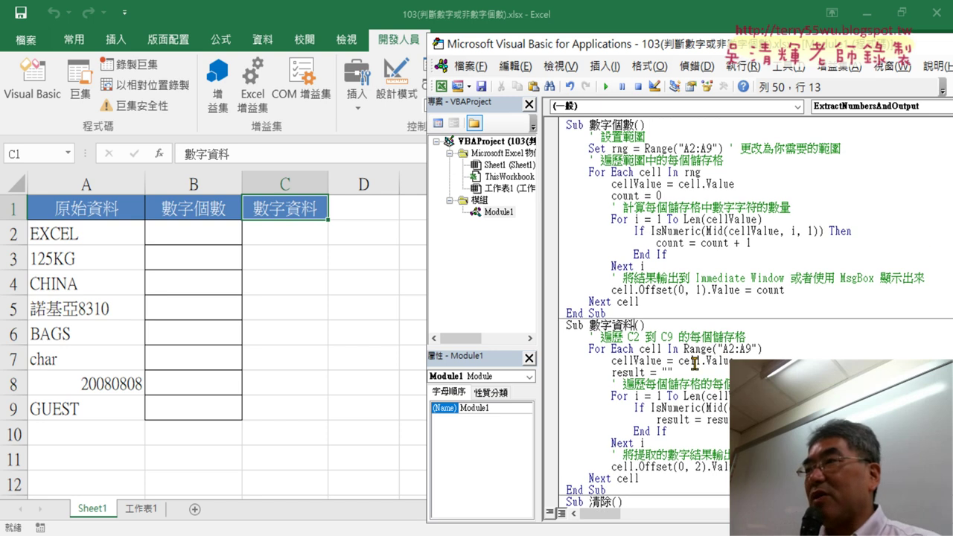
{"action": "scroll", "coordinate": [689, 413], "scroll_direction": "down", "scroll_amount": 1}
Run 數字個數 and 數字資料 to fill columns B and C, then run 清除 to empty them
{"action": "left_click", "coordinate": [654, 196]}
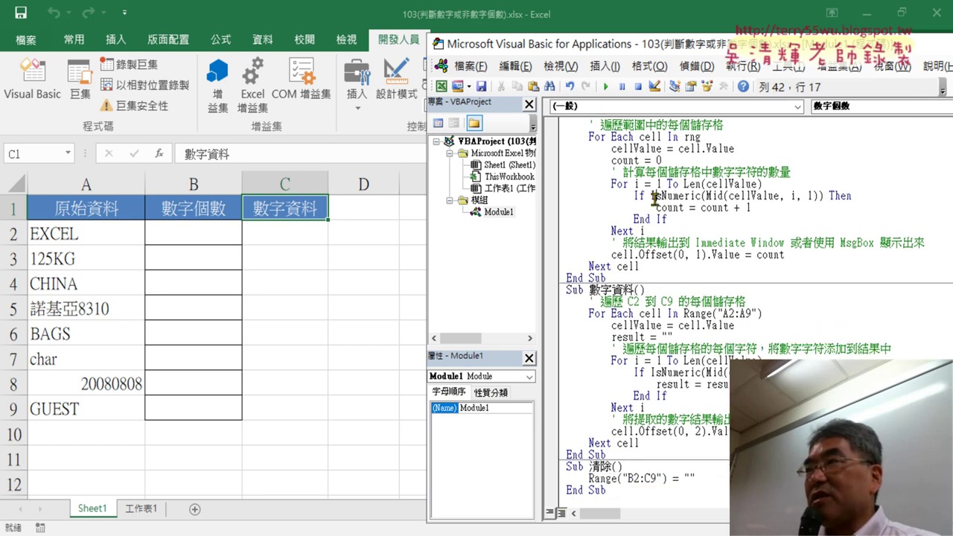
{"action": "left_click", "coordinate": [605, 86]}
{"action": "left_click", "coordinate": [679, 384]}
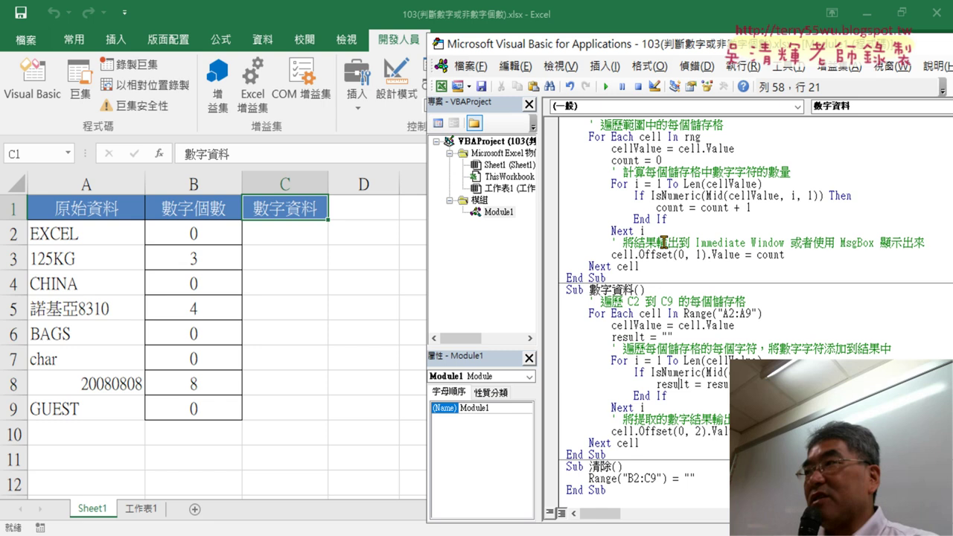
{"action": "left_click", "coordinate": [605, 87]}
{"action": "left_click", "coordinate": [632, 478]}
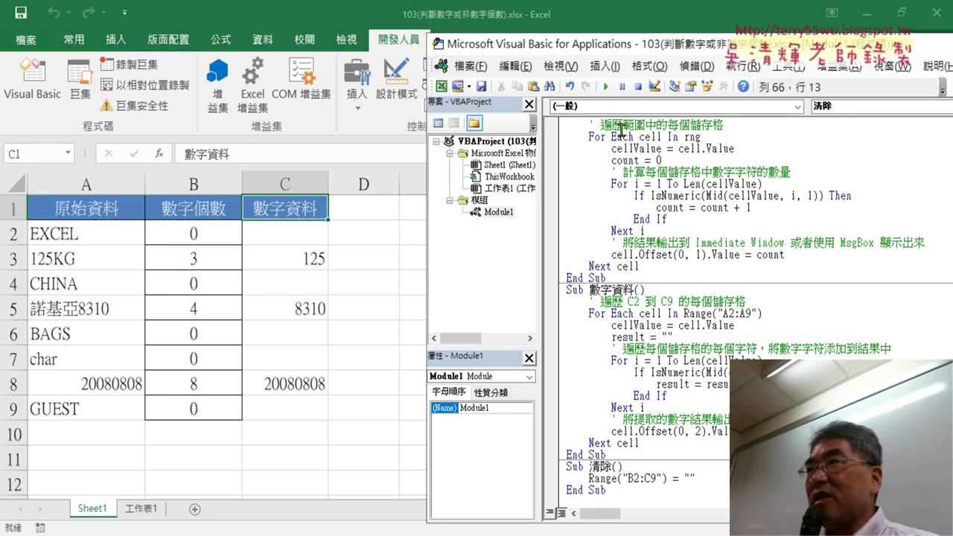
{"action": "left_click", "coordinate": [607, 86]}
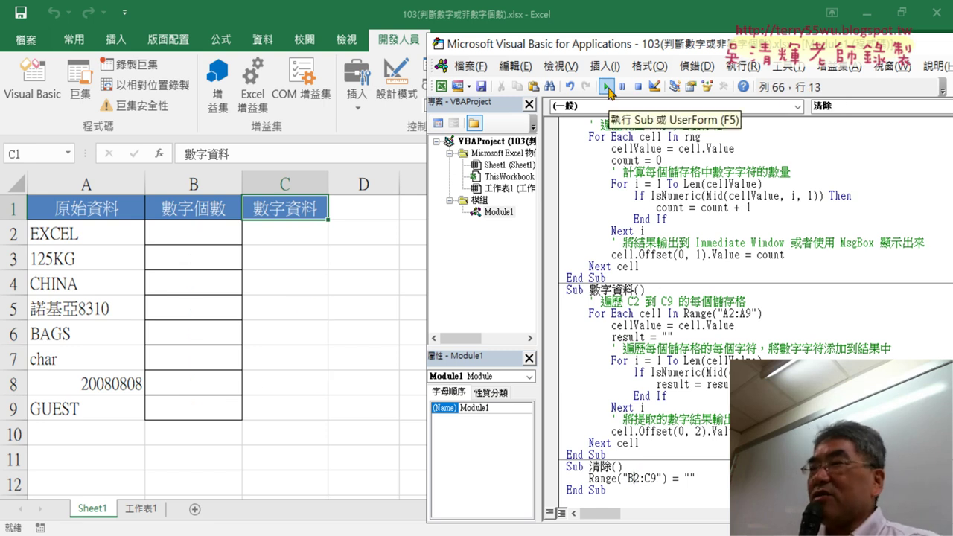
Rerun 數字個數 and 數字資料, refilling column B counts and column C numbers
{"action": "scroll", "coordinate": [679, 248], "scroll_direction": "up", "scroll_amount": 1}
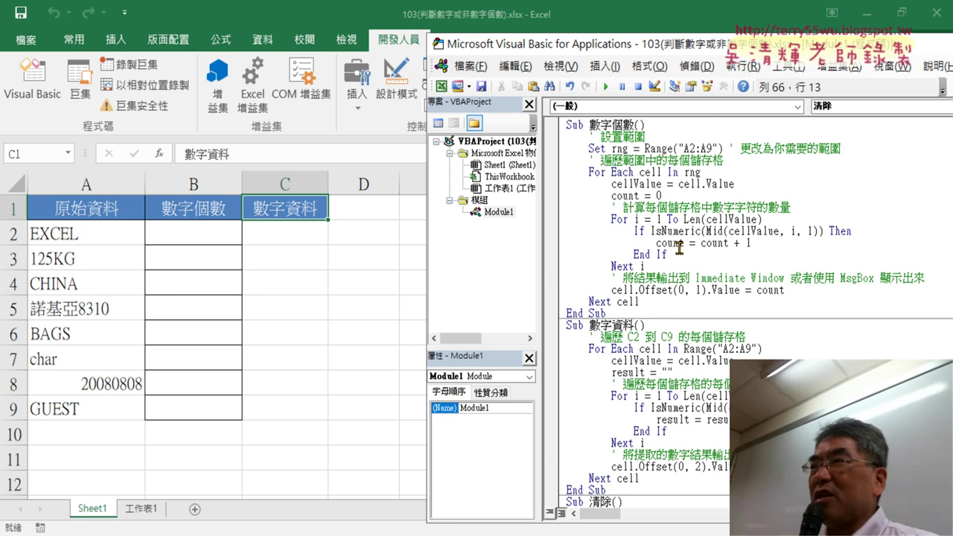
{"action": "left_click", "coordinate": [643, 231]}
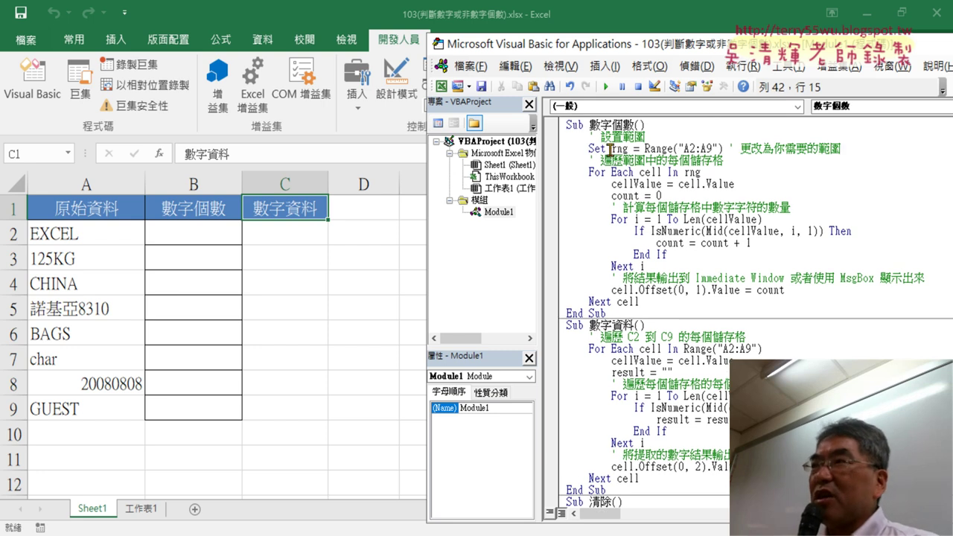
{"action": "left_click_drag", "start_coordinate": [565, 124], "coordinate": [639, 119]}
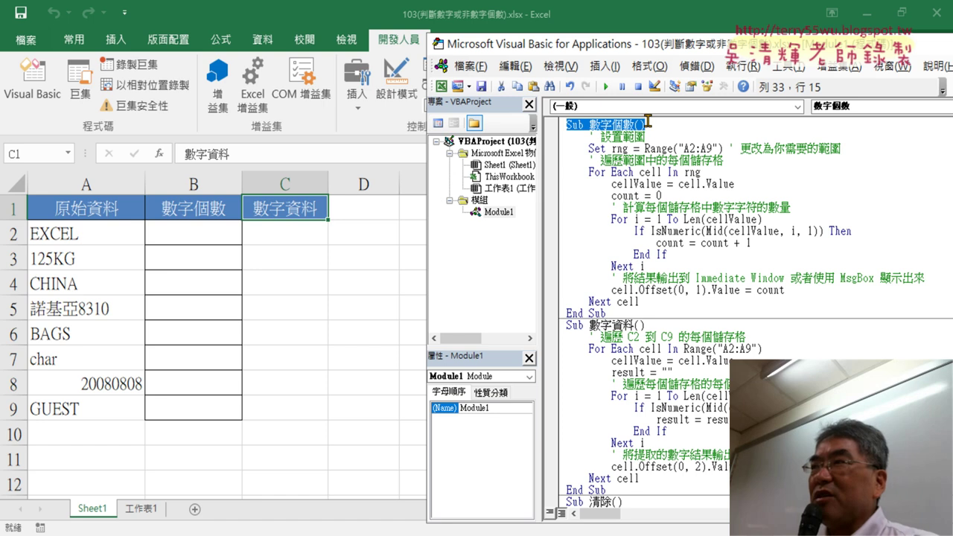
{"action": "left_click", "coordinate": [649, 183]}
{"action": "left_click", "coordinate": [605, 86]}
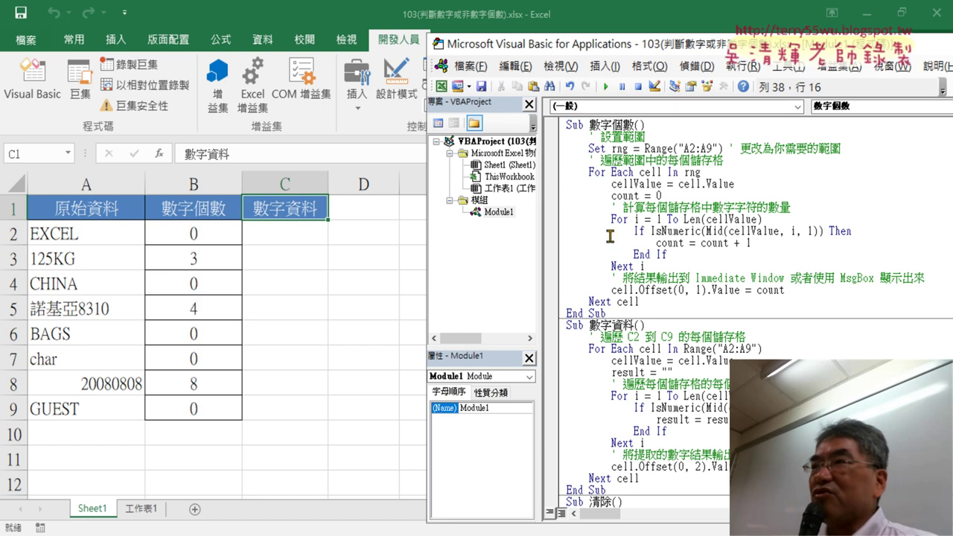
{"action": "left_click", "coordinate": [620, 407]}
{"action": "left_click", "coordinate": [605, 87]}
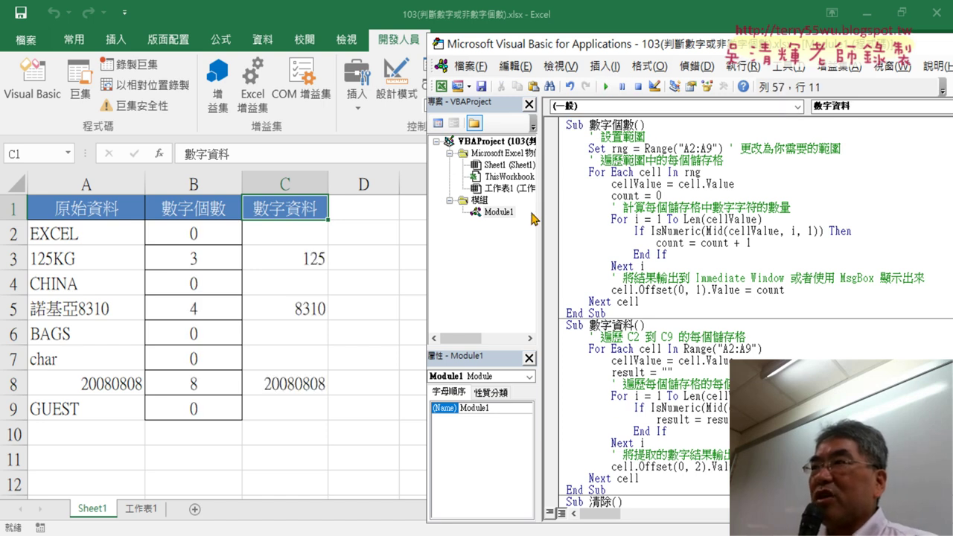
{"action": "scroll", "coordinate": [603, 321], "scroll_direction": "down", "scroll_amount": 1}
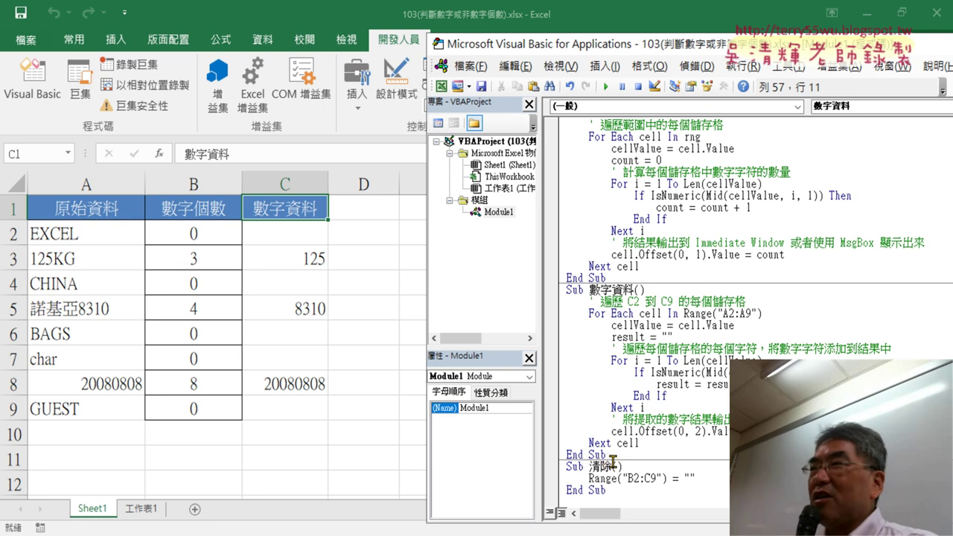
{"action": "left_click", "coordinate": [639, 183]}
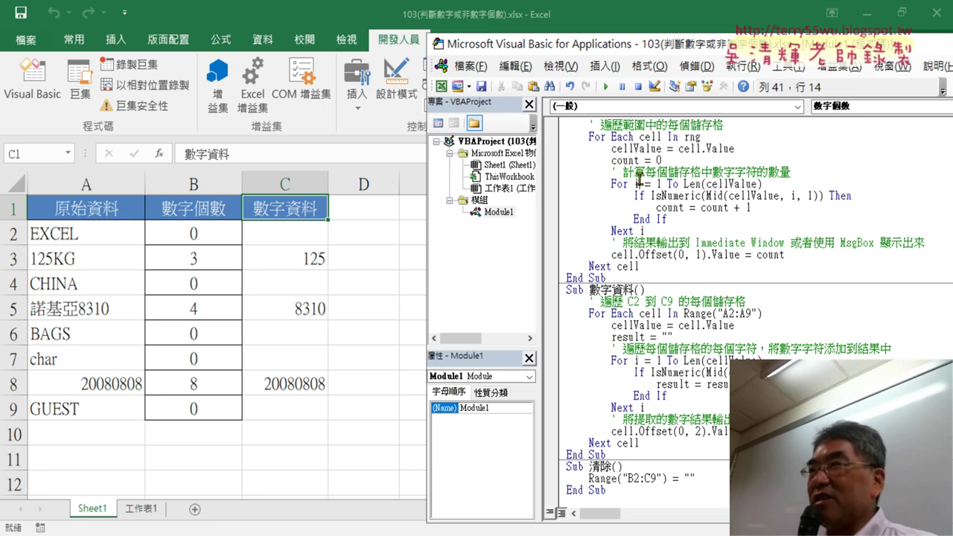
{"action": "left_click", "coordinate": [642, 340]}
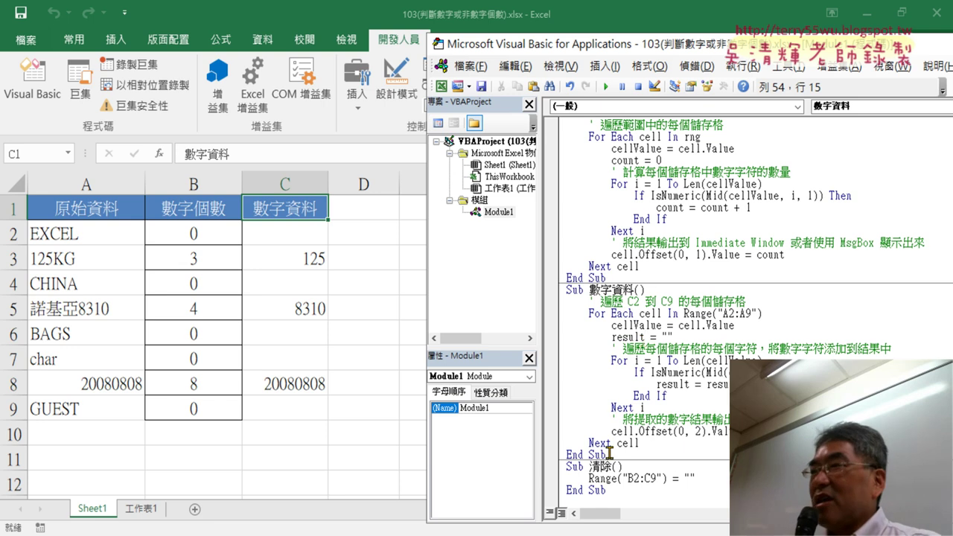
{"action": "left_click", "coordinate": [623, 478]}
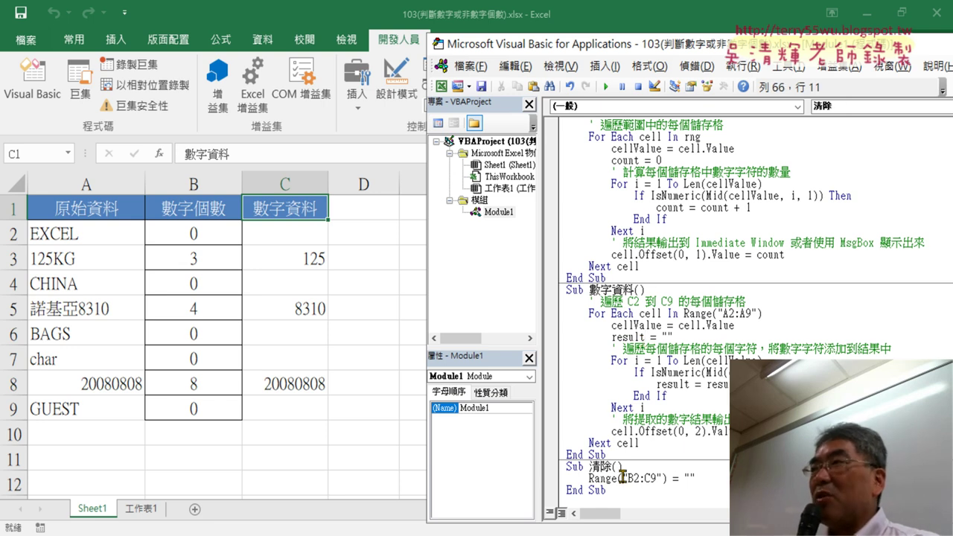
{"action": "scroll", "coordinate": [620, 472], "scroll_direction": "up", "scroll_amount": 1}
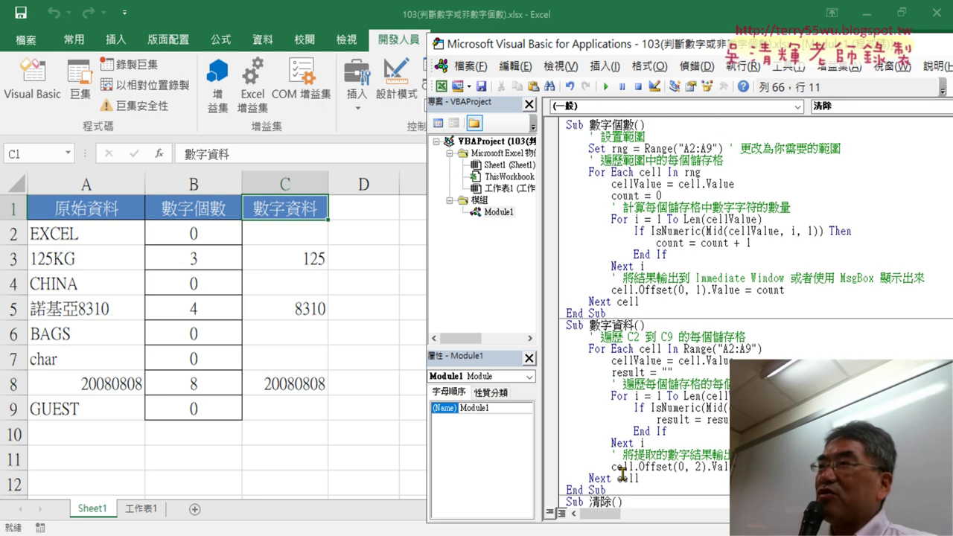
{"action": "left_click", "coordinate": [606, 183]}
{"action": "left_click", "coordinate": [609, 395]}
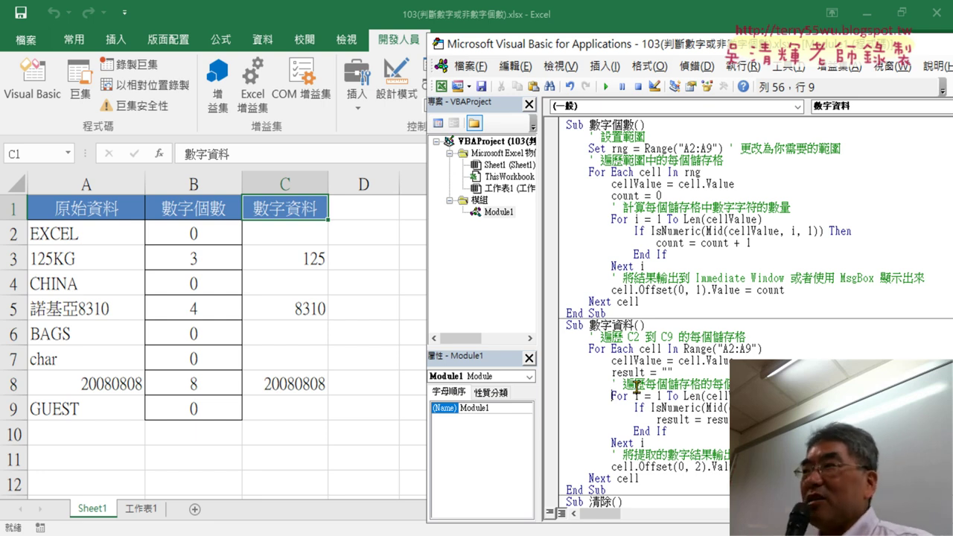
{"action": "left_click_drag", "start_coordinate": [645, 325], "coordinate": [566, 313]}
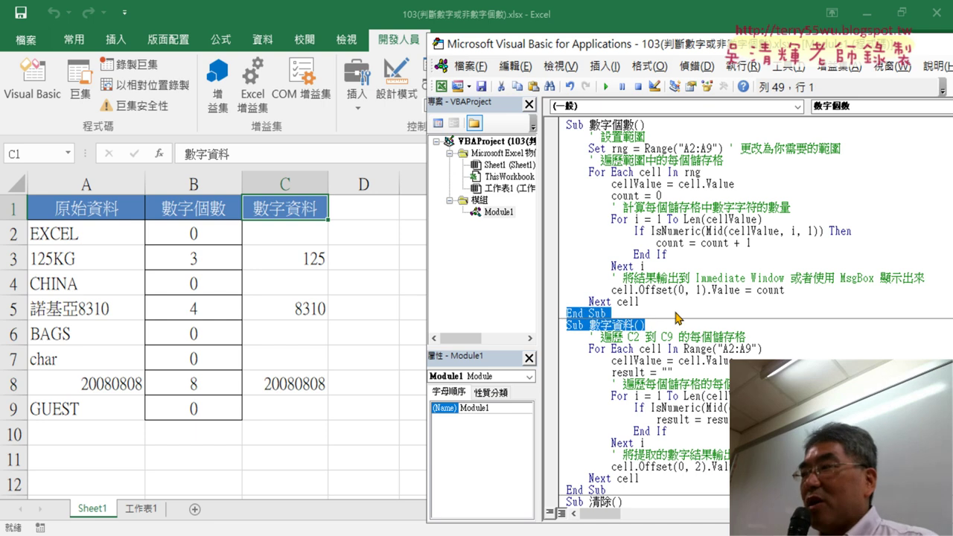
{"action": "key", "text": "Delete"}
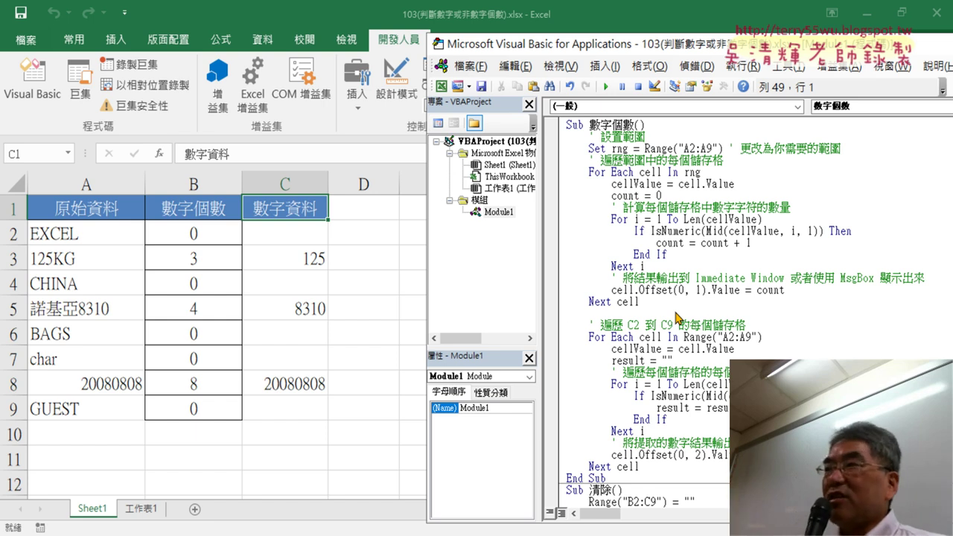
{"action": "left_click", "coordinate": [616, 500]}
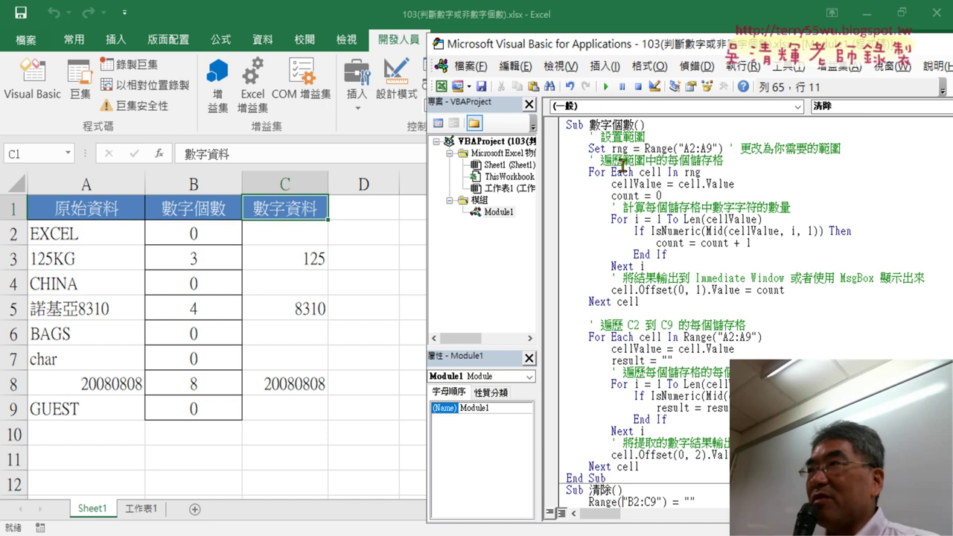
{"action": "left_click", "coordinate": [605, 86]}
{"action": "left_click", "coordinate": [616, 227]}
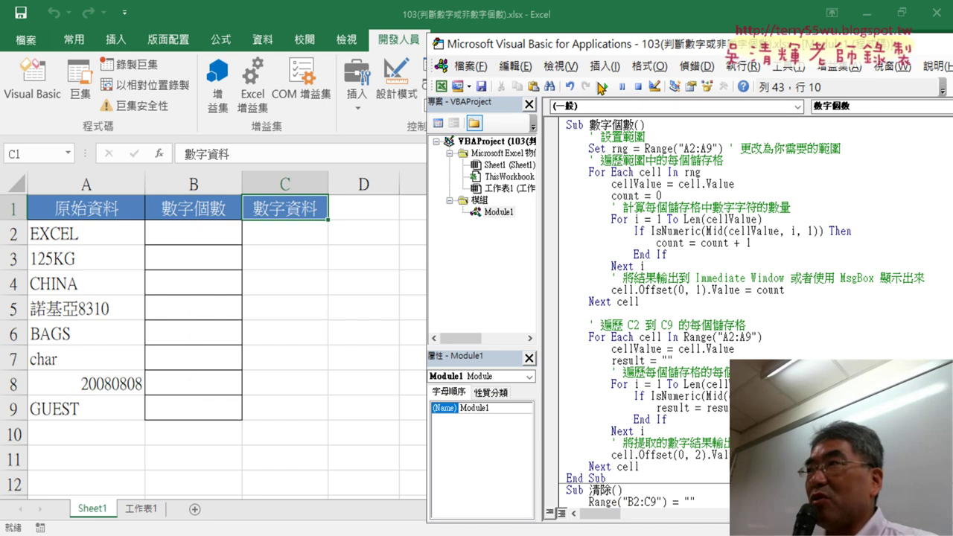
{"action": "left_click", "coordinate": [605, 86]}
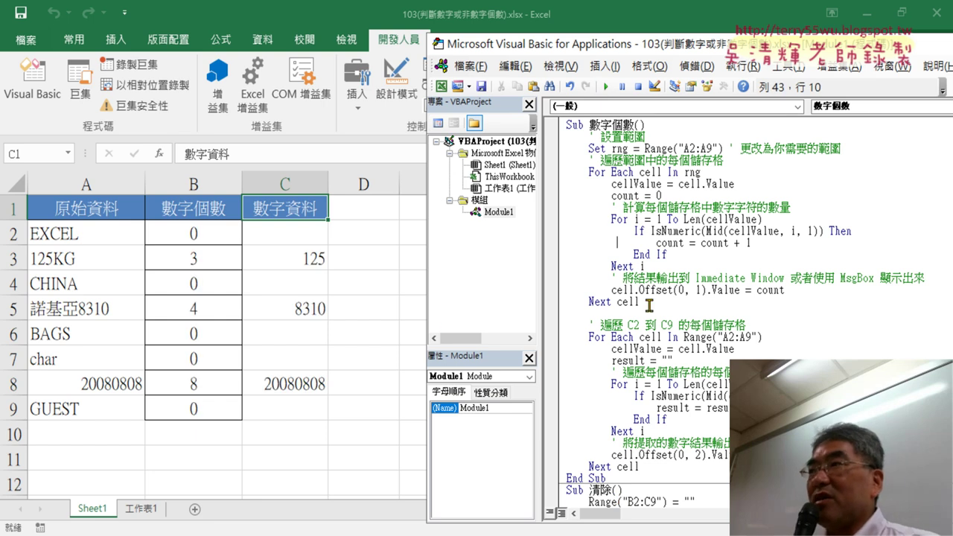
{"action": "key", "text": "ctrl+z"}
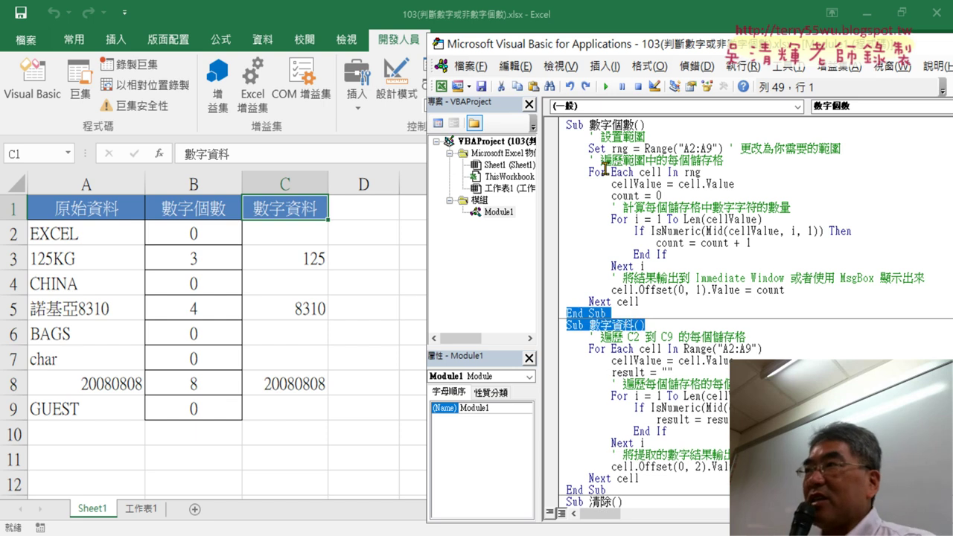
{"action": "left_click", "coordinate": [610, 337]}
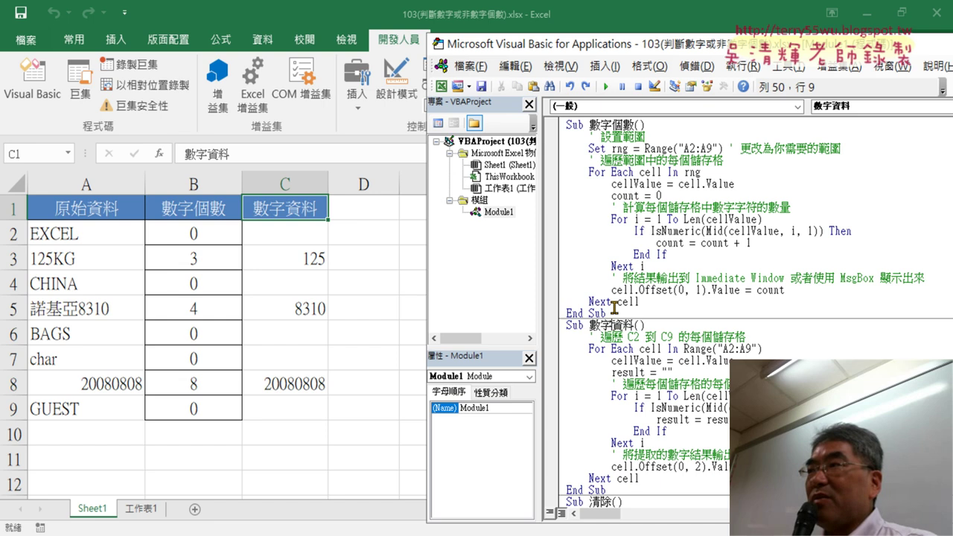
{"action": "left_click_drag", "start_coordinate": [607, 313], "coordinate": [566, 314]}
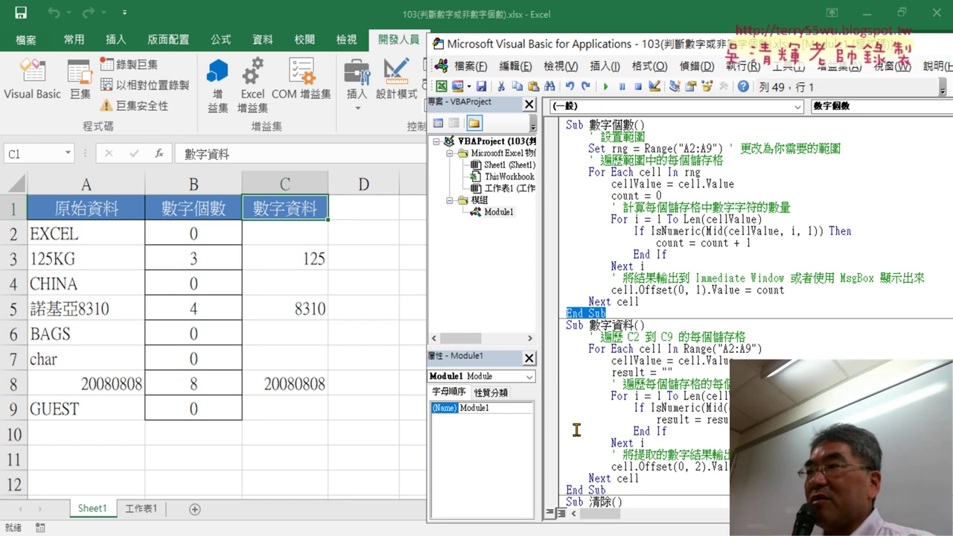
{"action": "left_click_drag", "start_coordinate": [655, 325], "coordinate": [559, 313]}
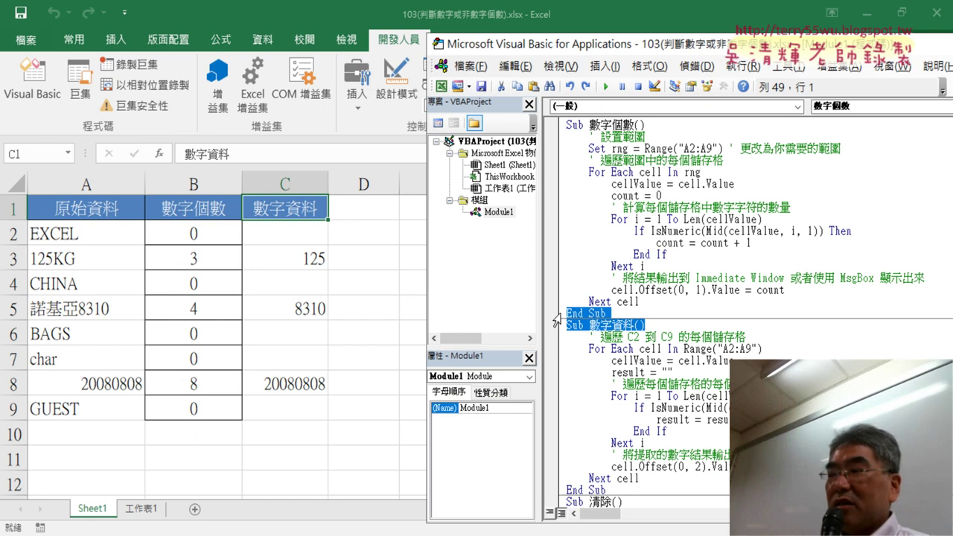
{"action": "key", "text": "Delete"}
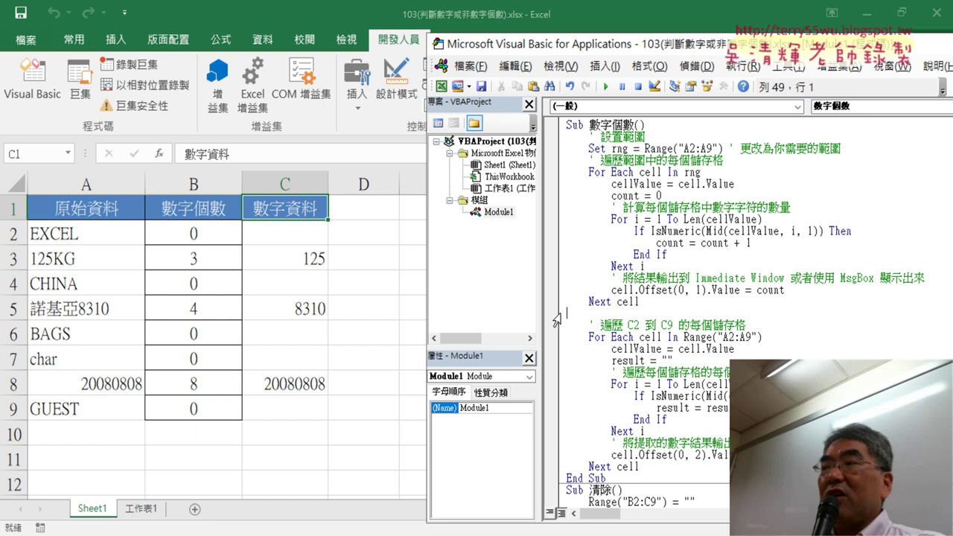
{"action": "scroll", "coordinate": [679, 309], "scroll_direction": "down", "scroll_amount": 1}
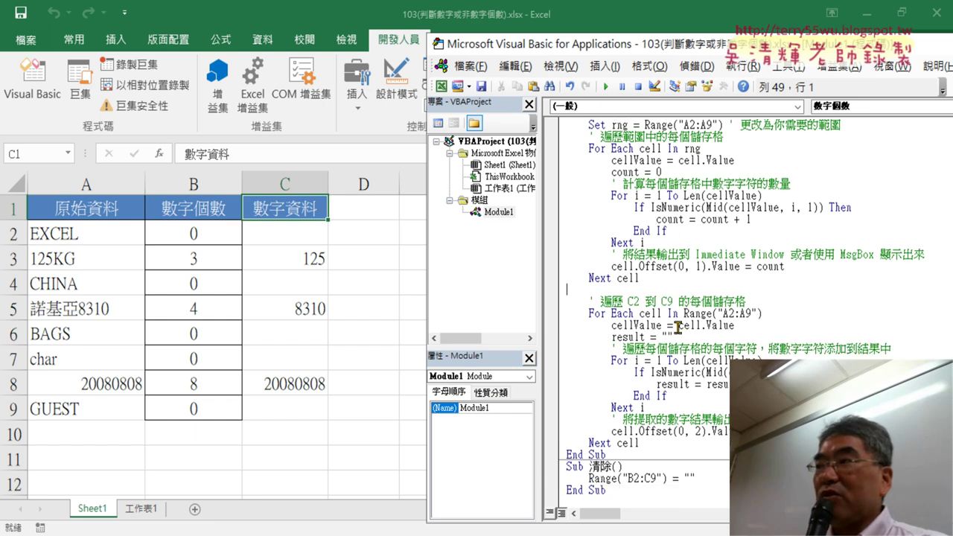
{"action": "left_click", "coordinate": [639, 478]}
{"action": "left_click", "coordinate": [605, 86]}
{"action": "left_click", "coordinate": [616, 218]}
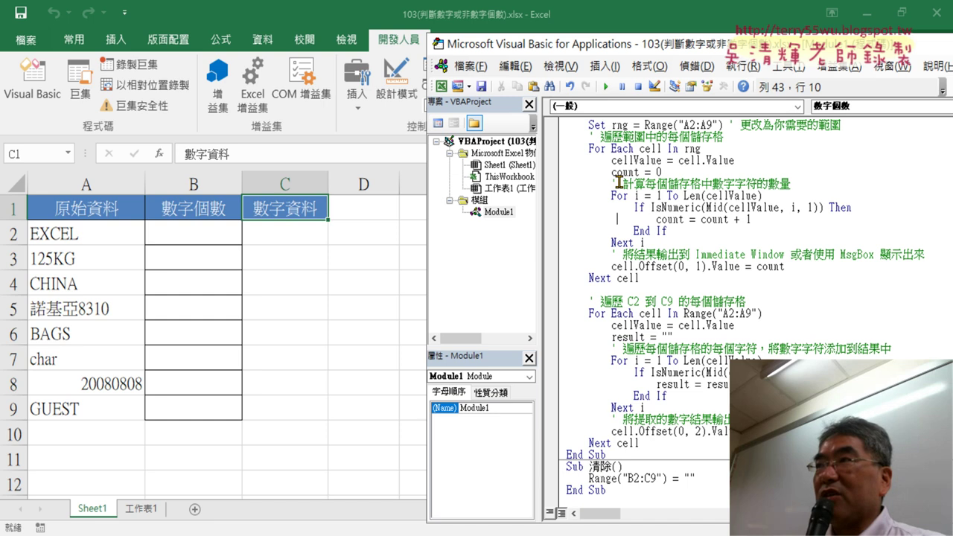
{"action": "left_click", "coordinate": [605, 87]}
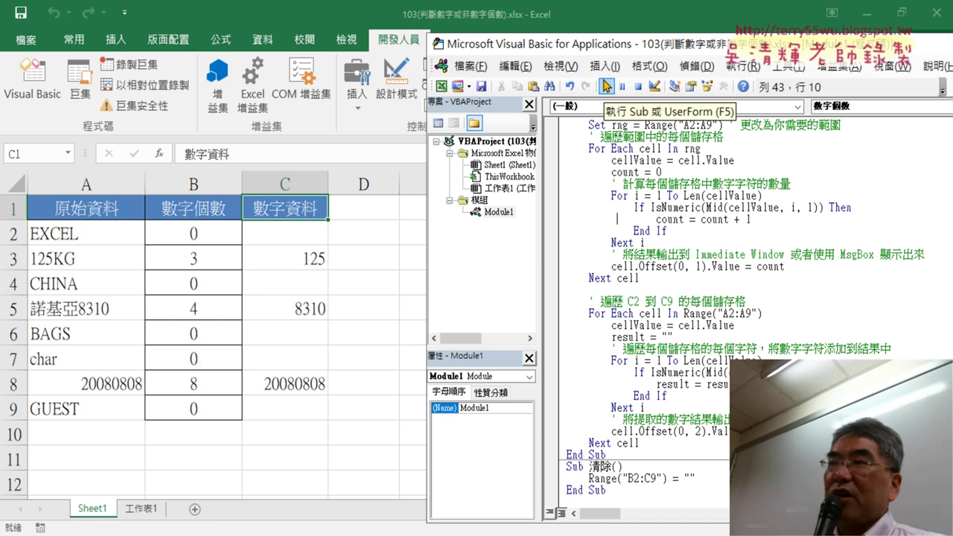
{"action": "left_click", "coordinate": [668, 290]}
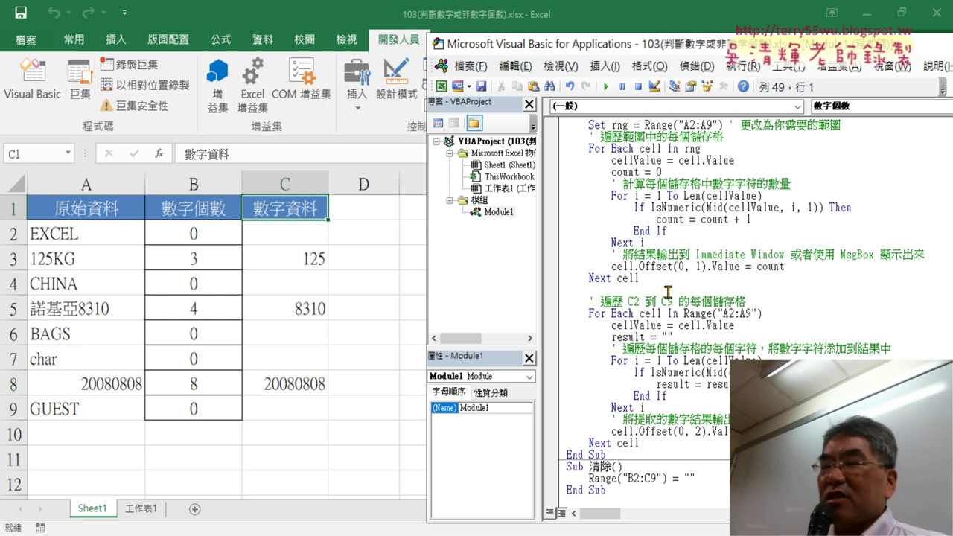
{"action": "key", "text": "ctrl+z"}
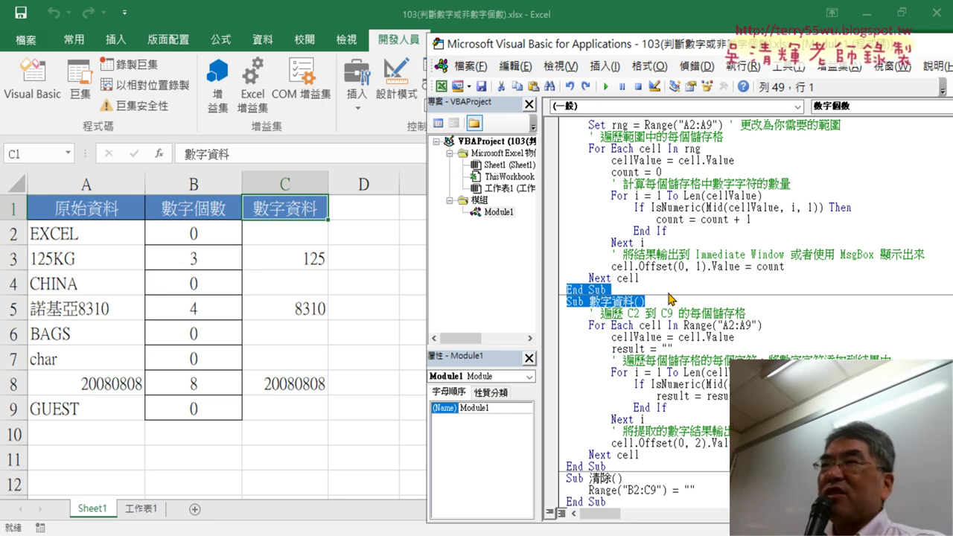
Below the 清除 macro, declare Sub 數字計算 and indent its first body line
{"action": "scroll", "coordinate": [669, 297], "scroll_direction": "down", "scroll_amount": 1}
{"action": "left_click", "coordinate": [653, 369]}
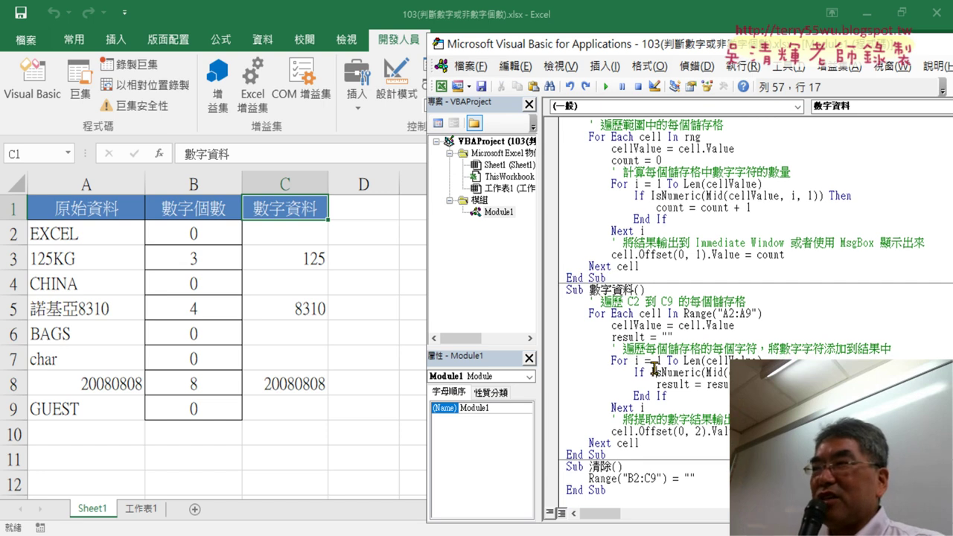
{"action": "scroll", "coordinate": [627, 345], "scroll_direction": "up", "scroll_amount": 1}
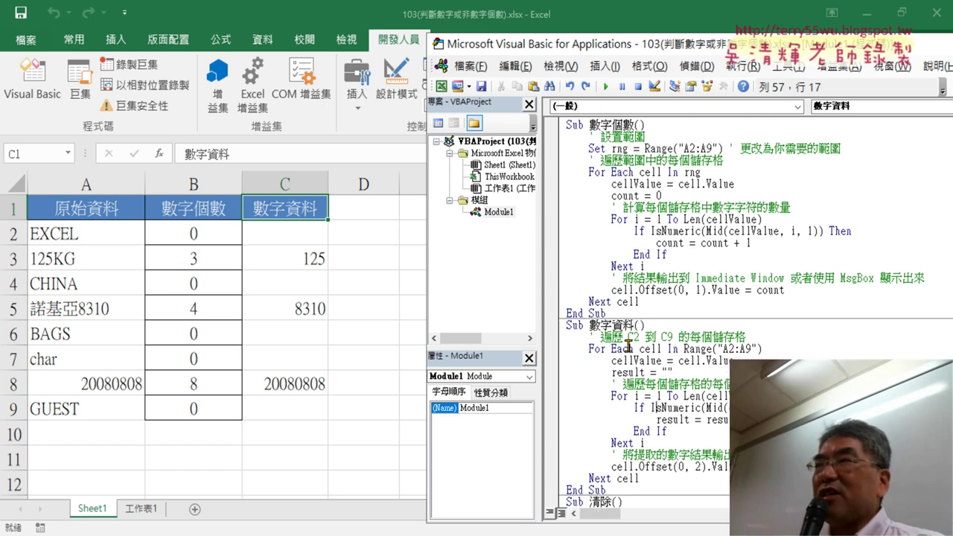
{"action": "scroll", "coordinate": [627, 344], "scroll_direction": "down", "scroll_amount": 1}
{"action": "left_click", "coordinate": [610, 492]}
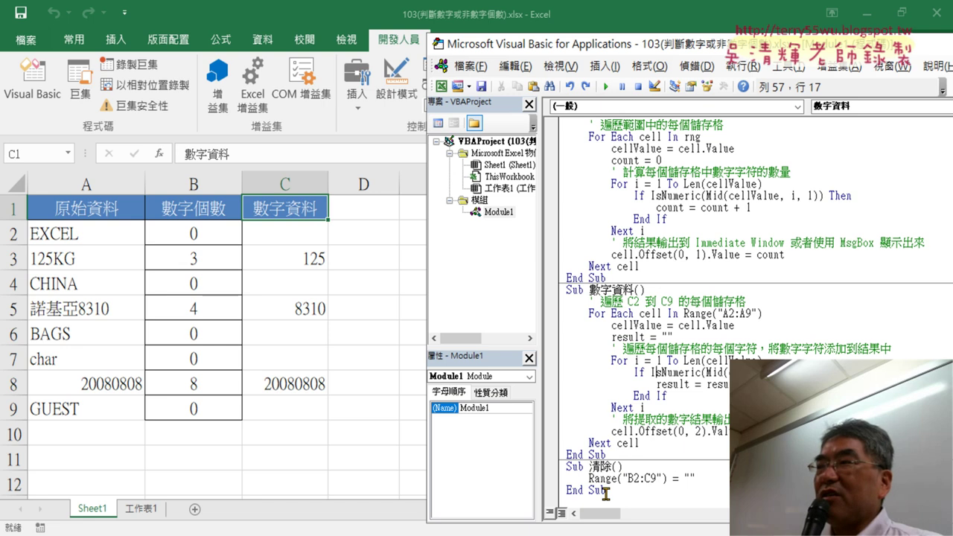
{"action": "key", "text": "Return"}
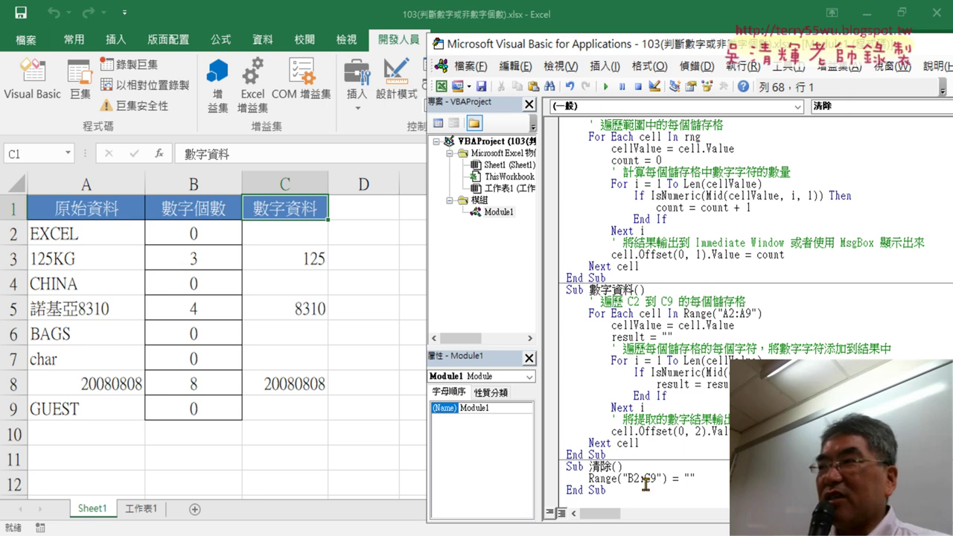
{"action": "type", "text": "sub "}
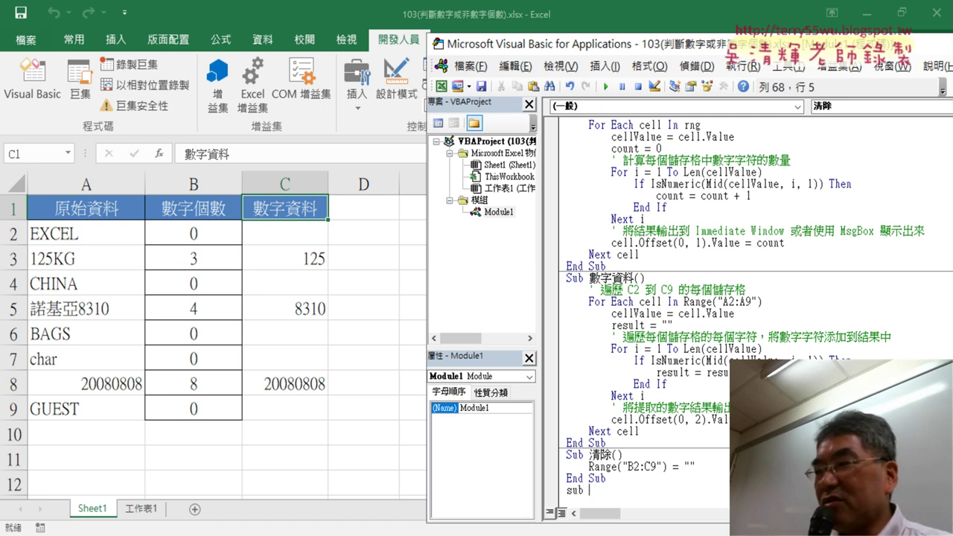
{"action": "type", "text": "數字季ㄙ"}
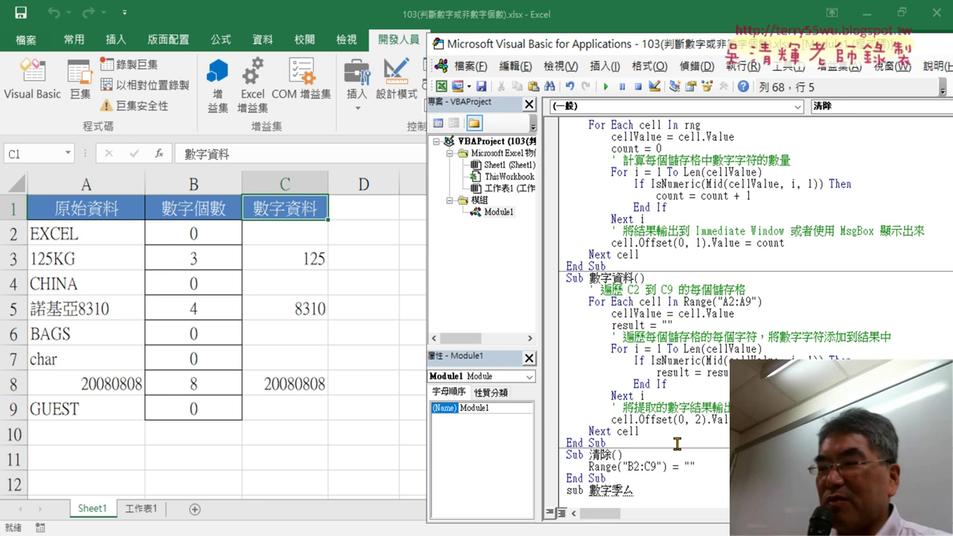
{"action": "key", "text": "BackSpace"}
{"action": "key", "text": "BackSpace"}
{"action": "type", "text": "計算"}
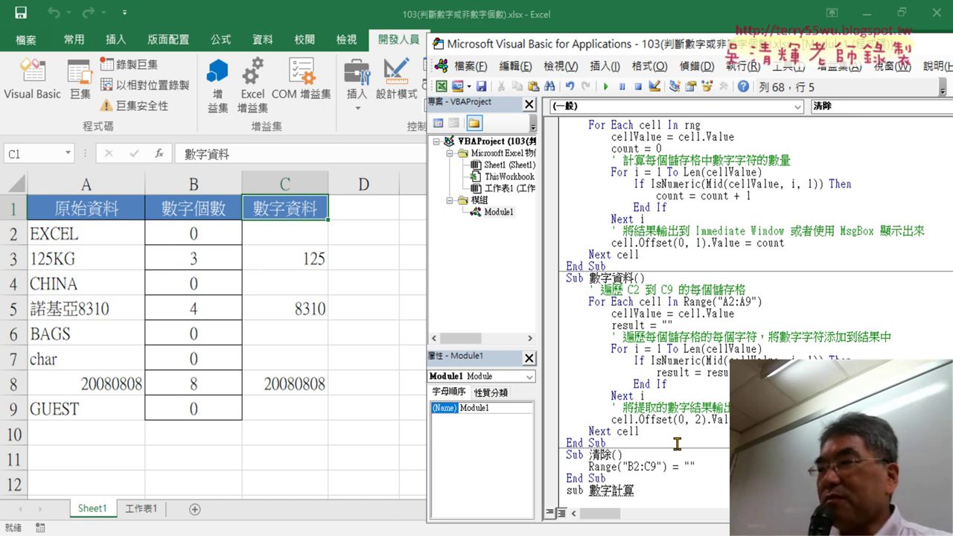
{"action": "key", "text": "Return"}
{"action": "key", "text": "Return"}
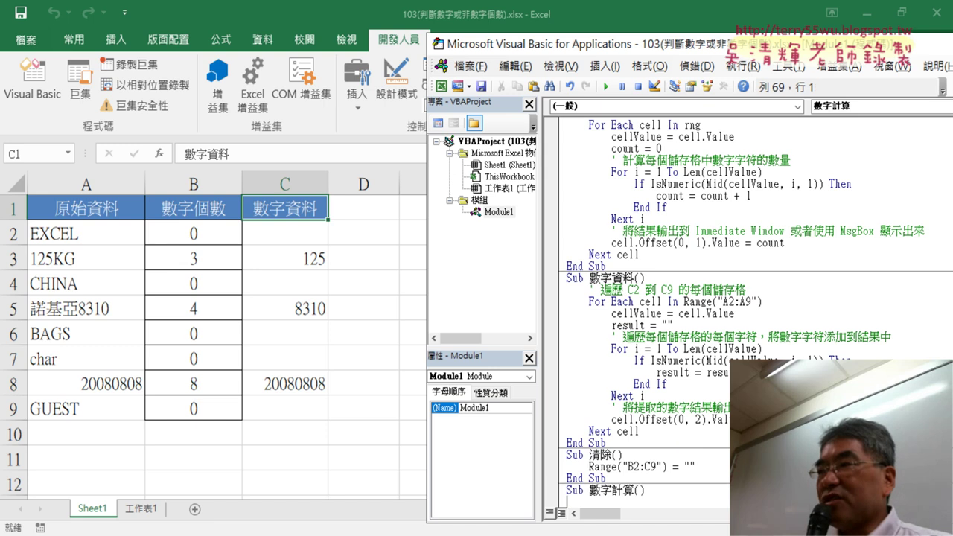
{"action": "scroll", "coordinate": [678, 443], "scroll_direction": "down", "scroll_amount": 1}
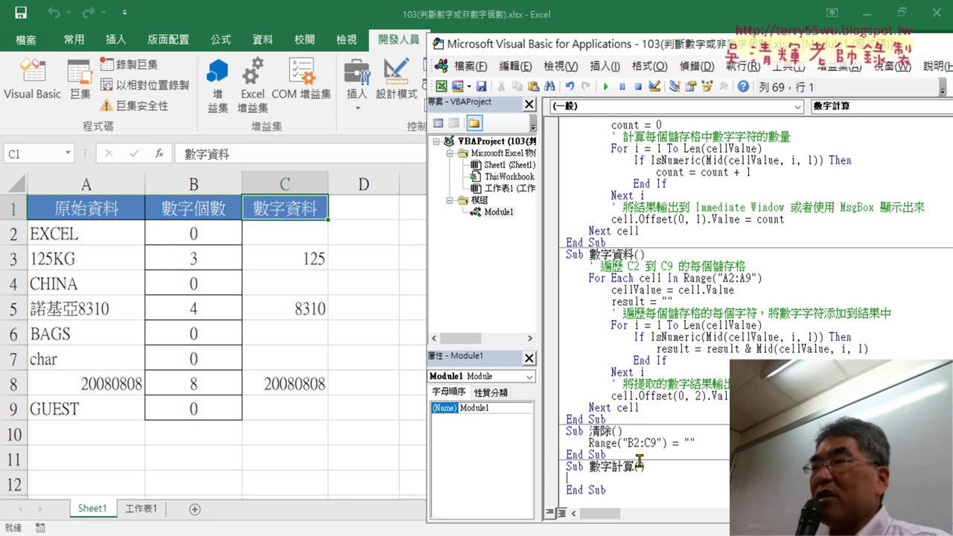
{"action": "key", "text": "Tab"}
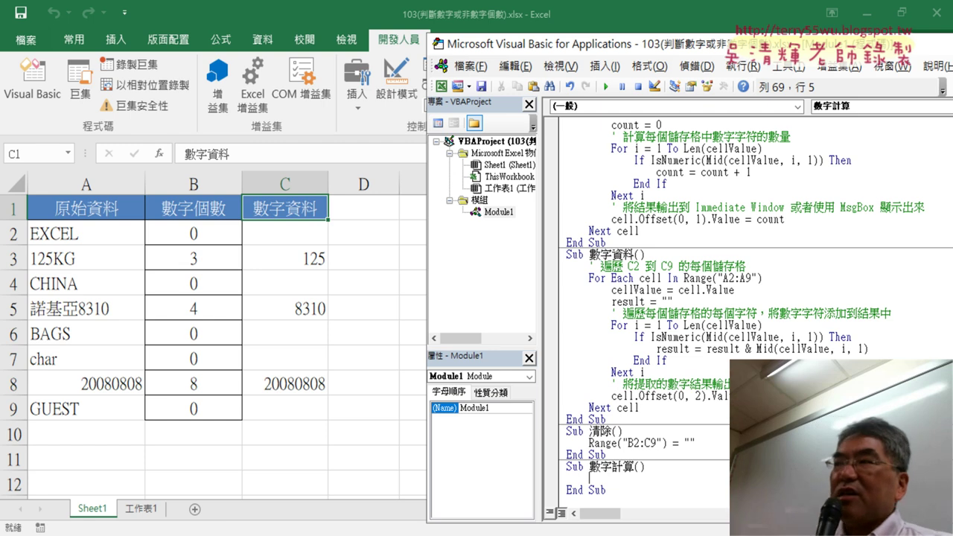
{"action": "scroll", "coordinate": [643, 320], "scroll_direction": "up", "scroll_amount": 2}
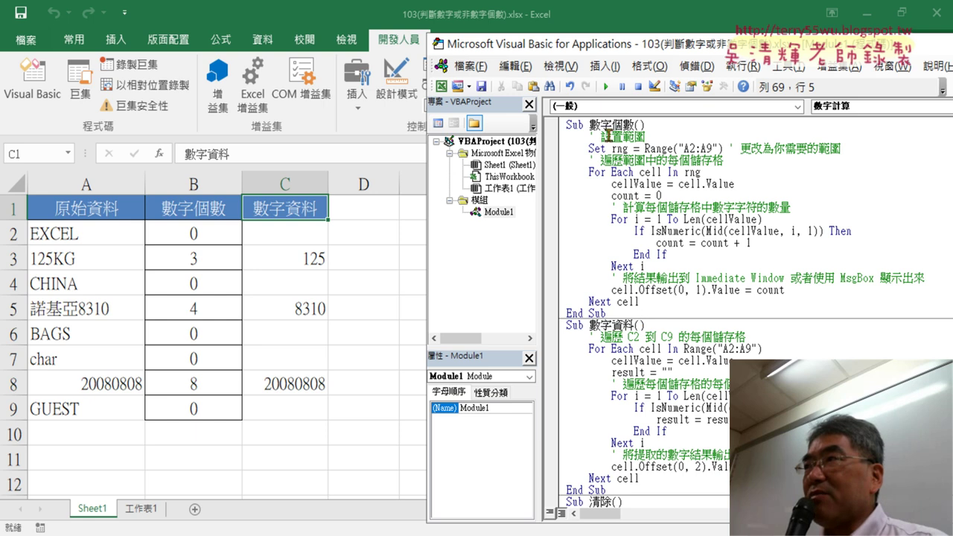
Add the line Call 數字個數 inside the 數字計算 procedure
{"action": "left_click_drag", "start_coordinate": [590, 124], "coordinate": [631, 125]}
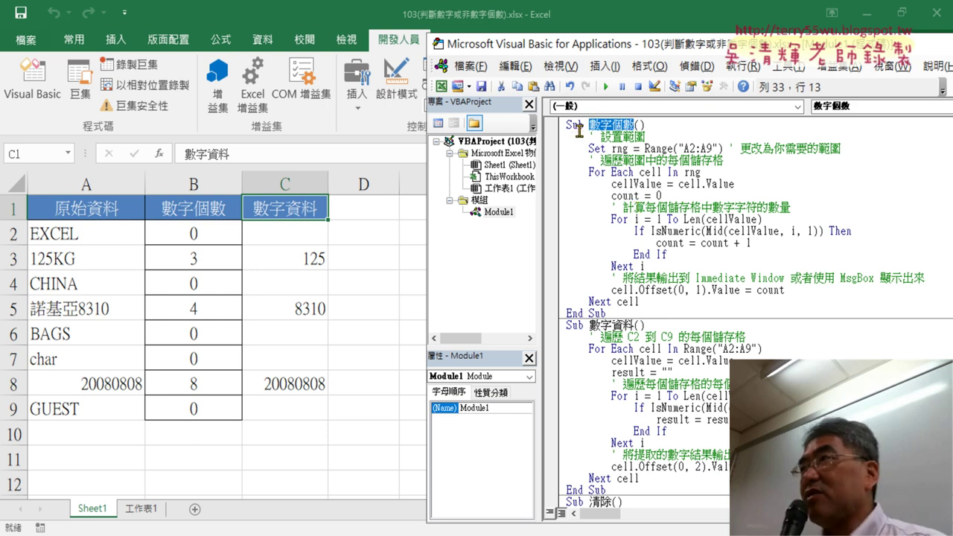
{"action": "scroll", "coordinate": [619, 210], "scroll_direction": "down", "scroll_amount": 2}
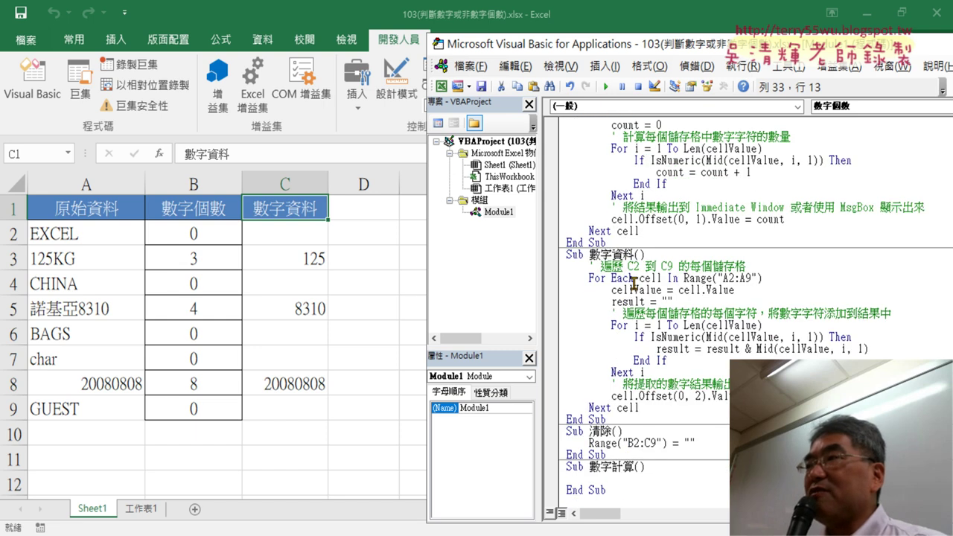
{"action": "left_click", "coordinate": [620, 477]}
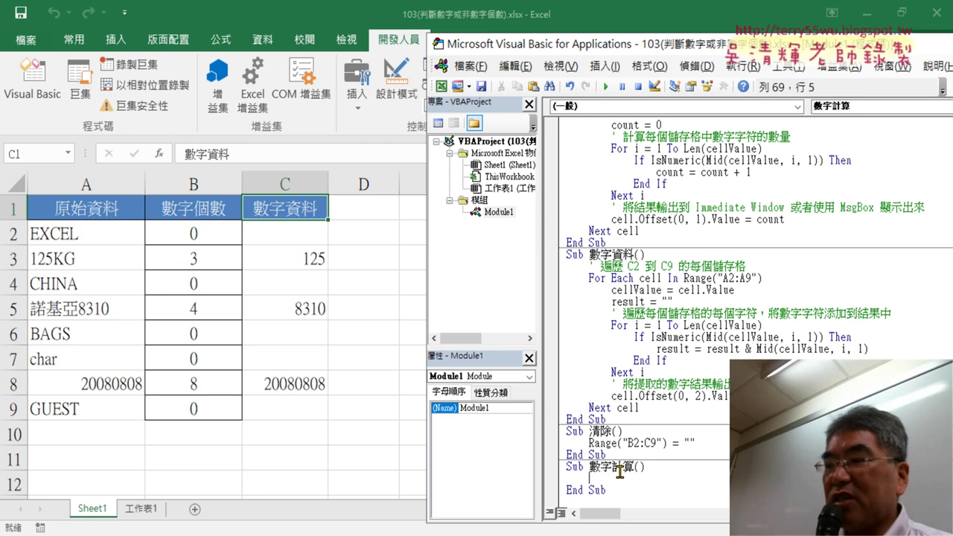
{"action": "type", "text": "call "}
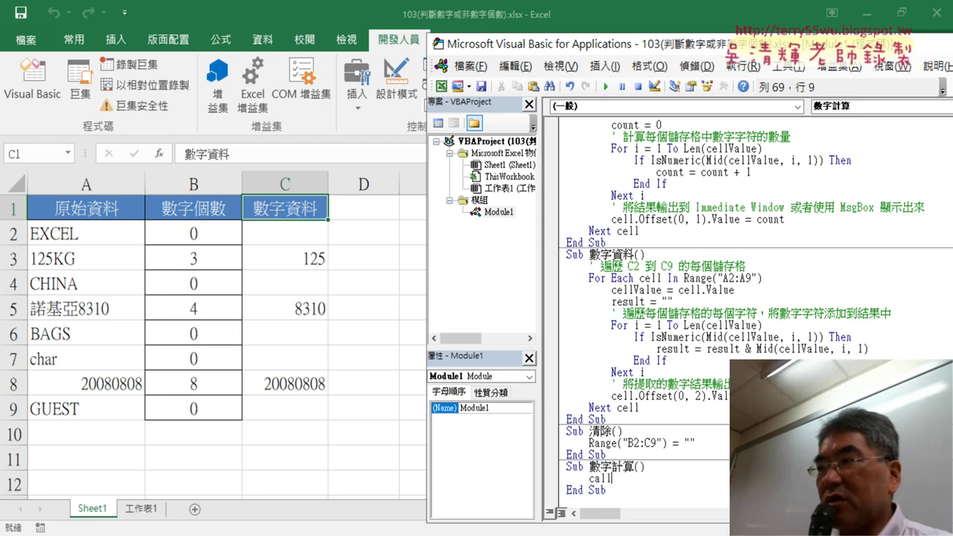
{"action": "type", "text": "數字個數"}
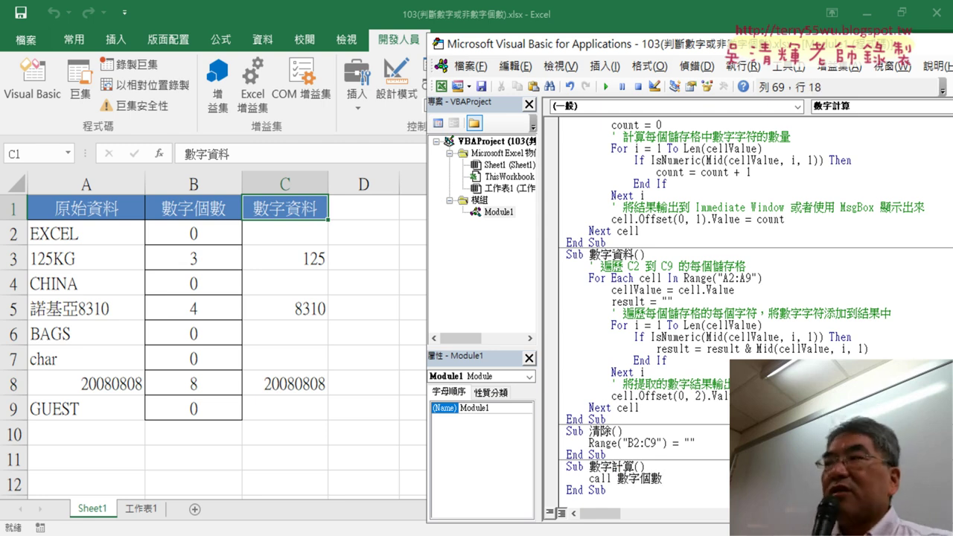
{"action": "key", "text": "Return"}
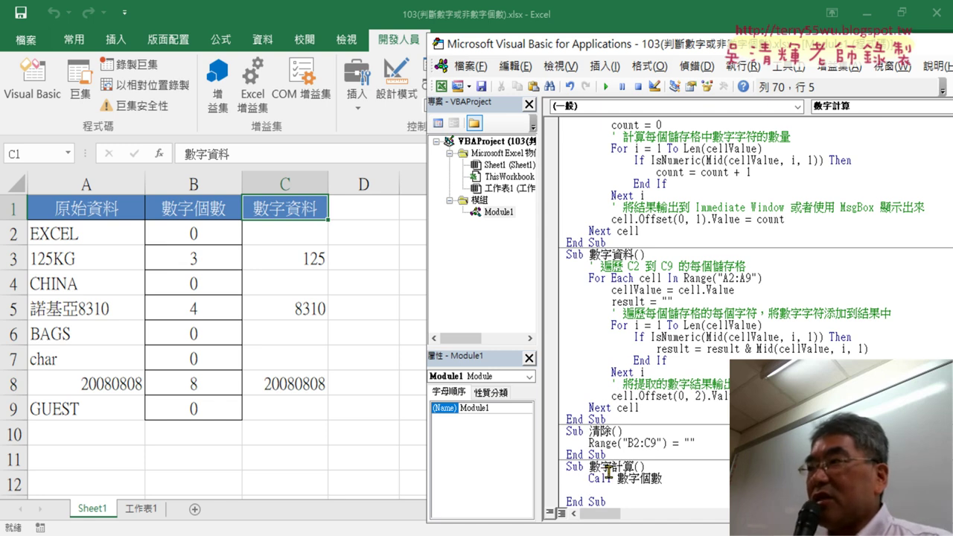
Add Call 數字資料 as the second line of 數字計算
{"action": "left_click_drag", "start_coordinate": [633, 254], "coordinate": [589, 253]}
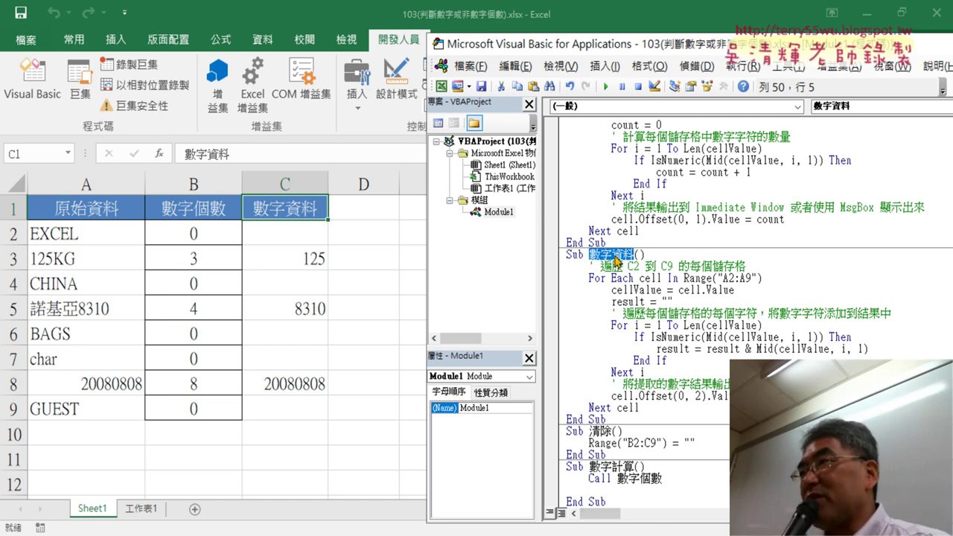
{"action": "left_click", "coordinate": [606, 490]}
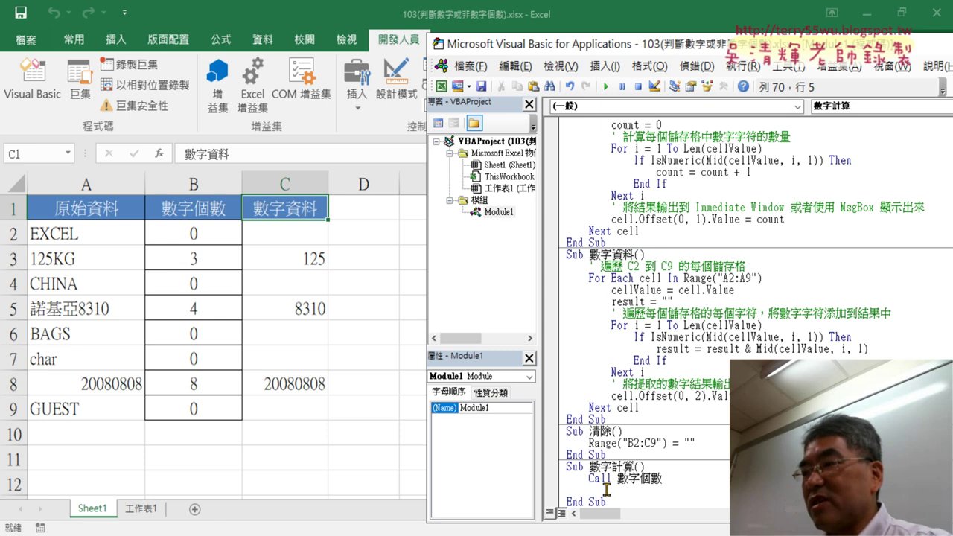
{"action": "type", "text": "ca"}
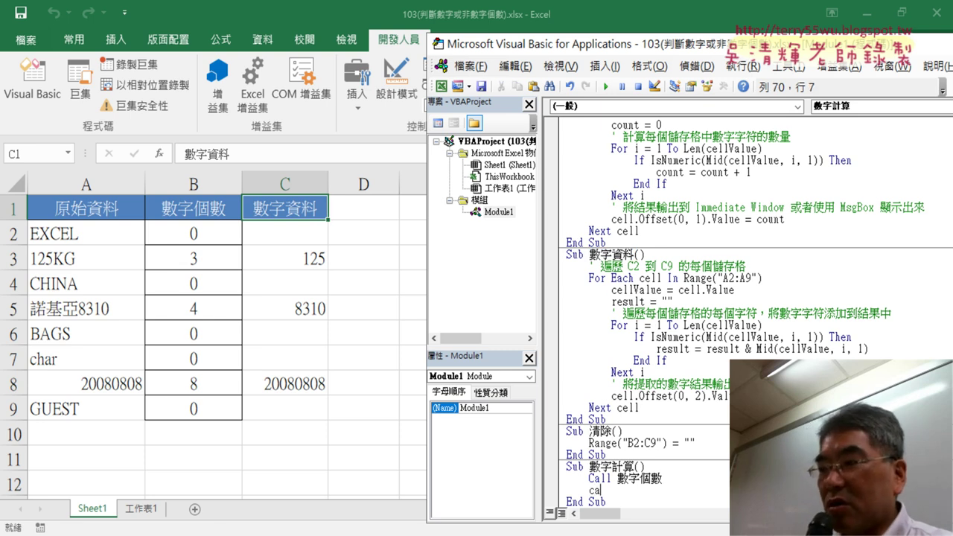
{"action": "type", "text": "ll 數字資料"}
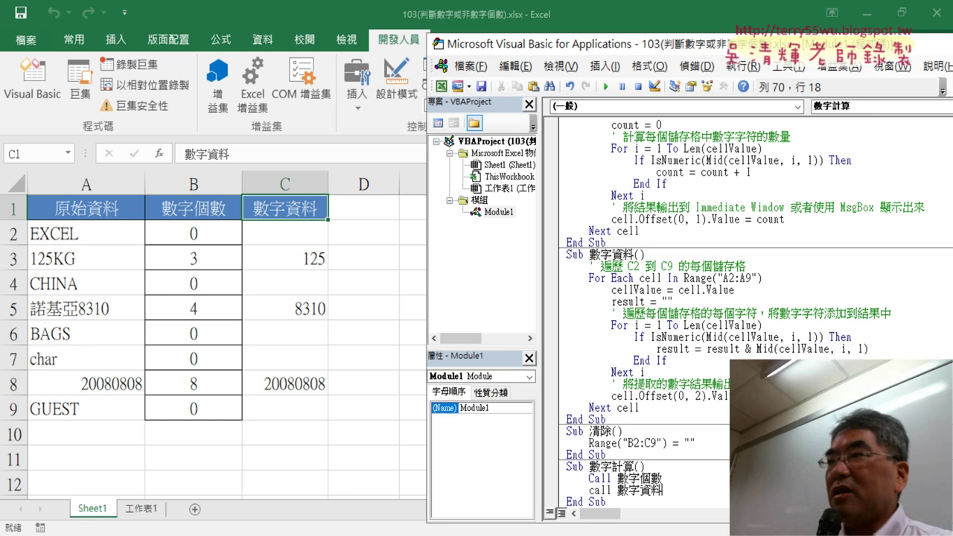
{"action": "left_click", "coordinate": [720, 386]}
Review the finished 數字計算 procedure and move the code window aside to reveal column E
{"action": "scroll", "coordinate": [720, 387], "scroll_direction": "down", "scroll_amount": 1}
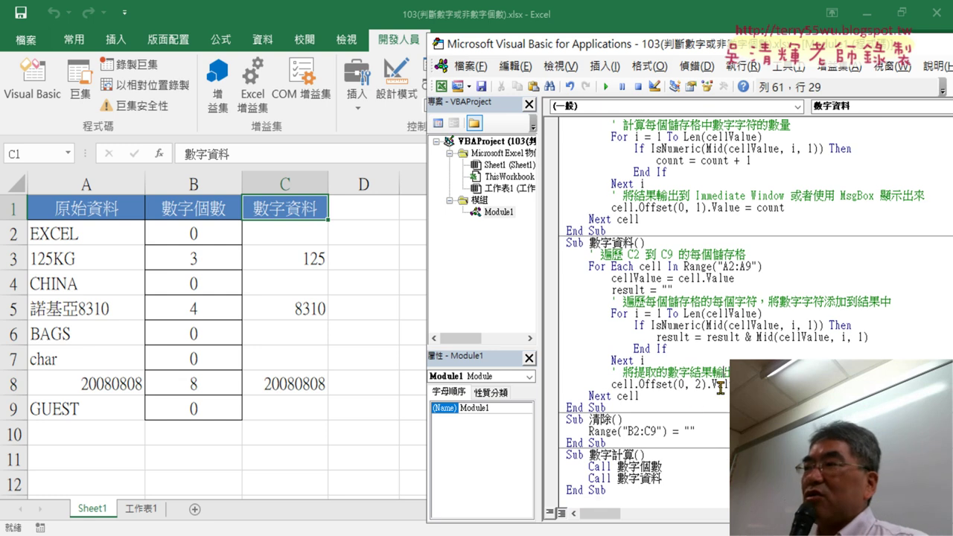
{"action": "left_click", "coordinate": [617, 484]}
{"action": "left_click", "coordinate": [588, 475]}
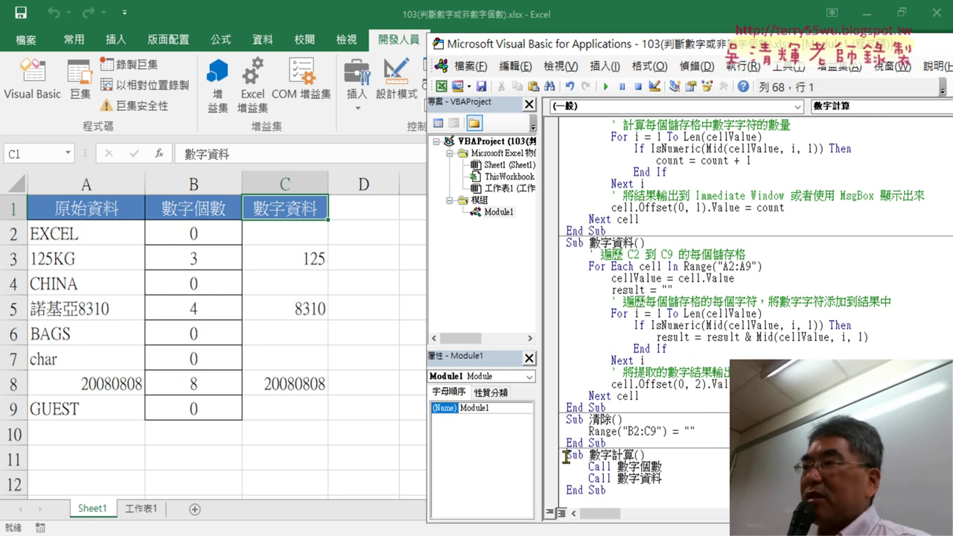
{"action": "left_click_drag", "start_coordinate": [578, 460], "coordinate": [662, 484]}
{"action": "left_click", "coordinate": [646, 462]}
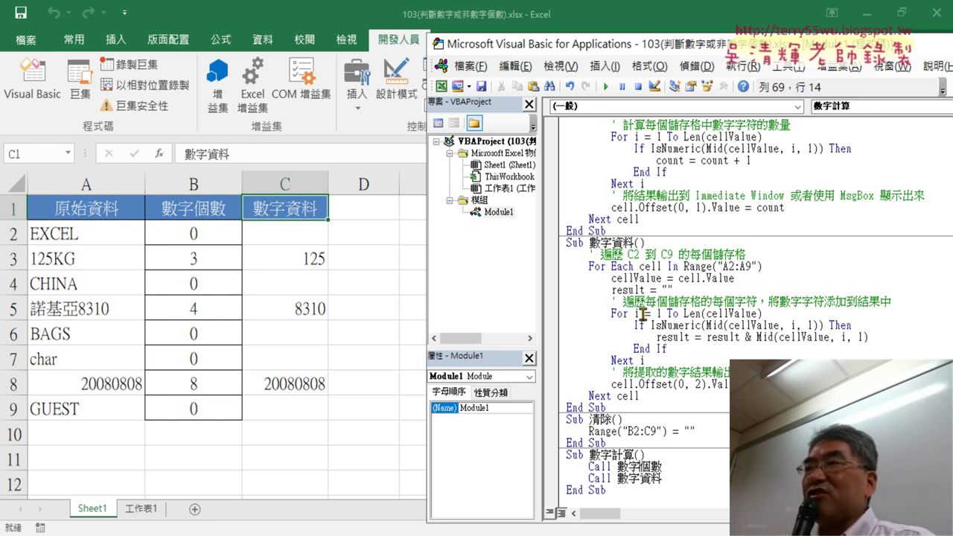
{"action": "left_click_drag", "start_coordinate": [692, 44], "coordinate": [771, 45]}
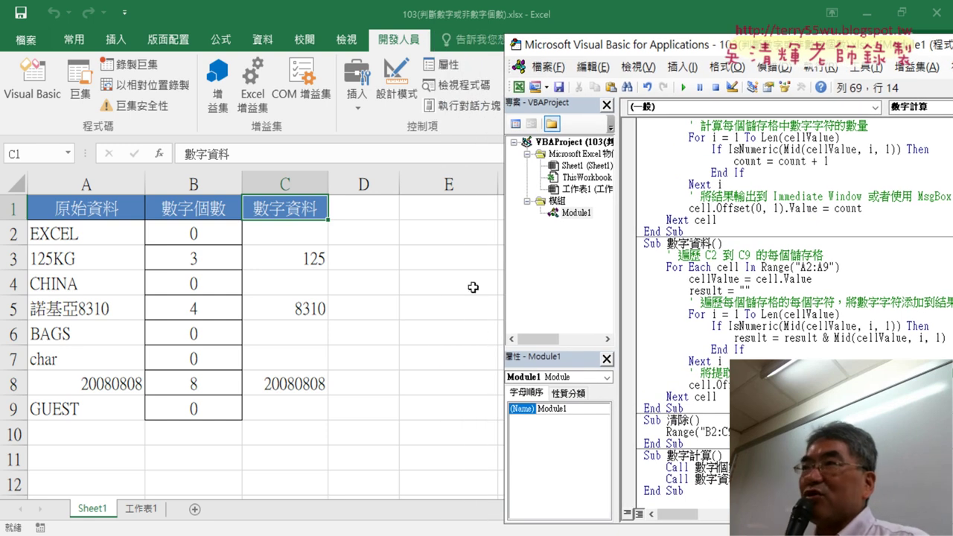
Draw a form button over D1:F3 assigned to 數字計算 and caption it 數字計算
{"action": "left_click", "coordinate": [359, 115]}
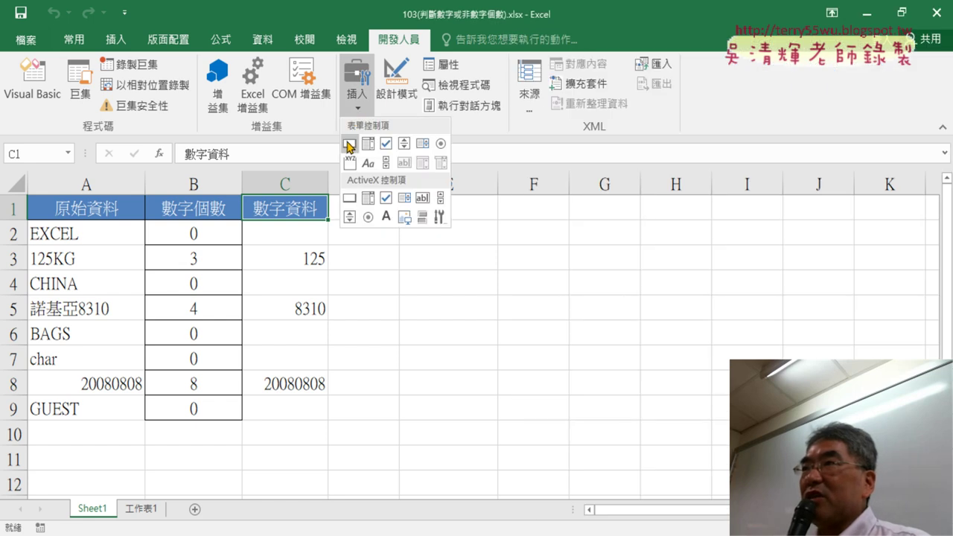
{"action": "left_click", "coordinate": [350, 144]}
{"action": "left_click_drag", "start_coordinate": [396, 209], "coordinate": [537, 249]}
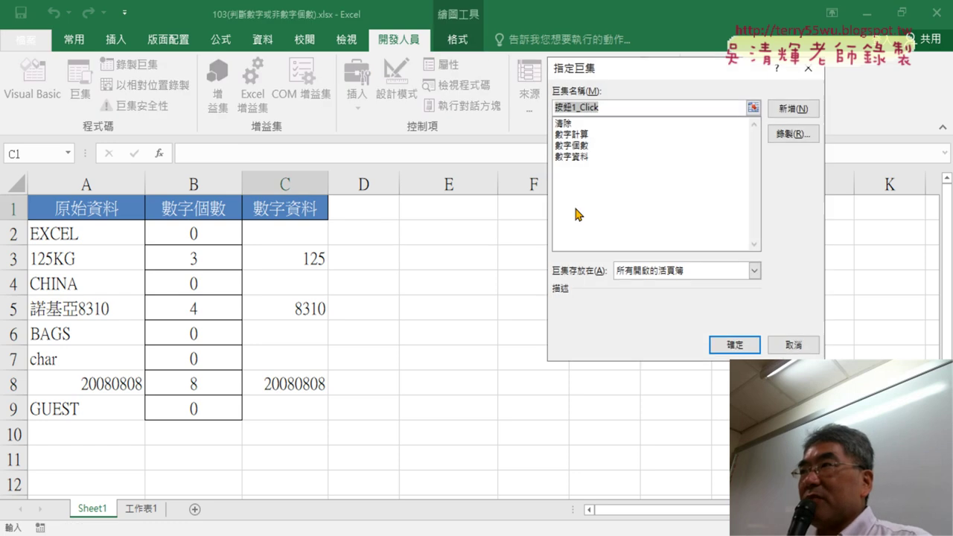
{"action": "left_click", "coordinate": [588, 133]}
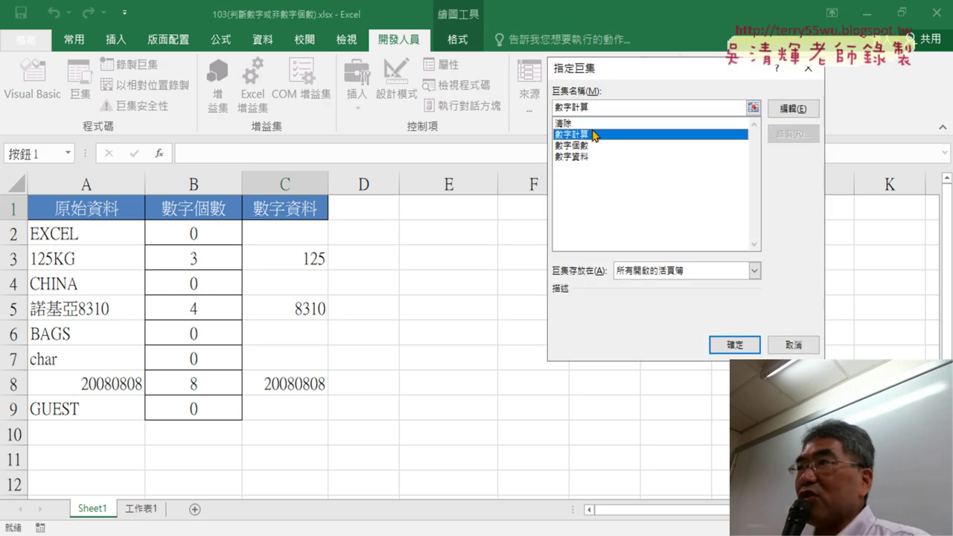
{"action": "right_click", "coordinate": [569, 108]}
{"action": "left_click", "coordinate": [609, 139]}
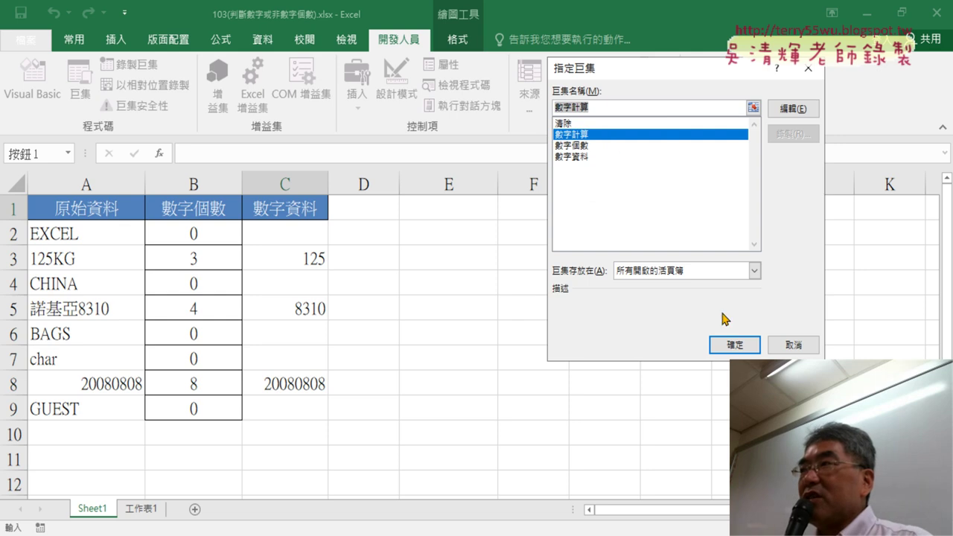
{"action": "left_click", "coordinate": [735, 346]}
{"action": "left_click", "coordinate": [447, 229]}
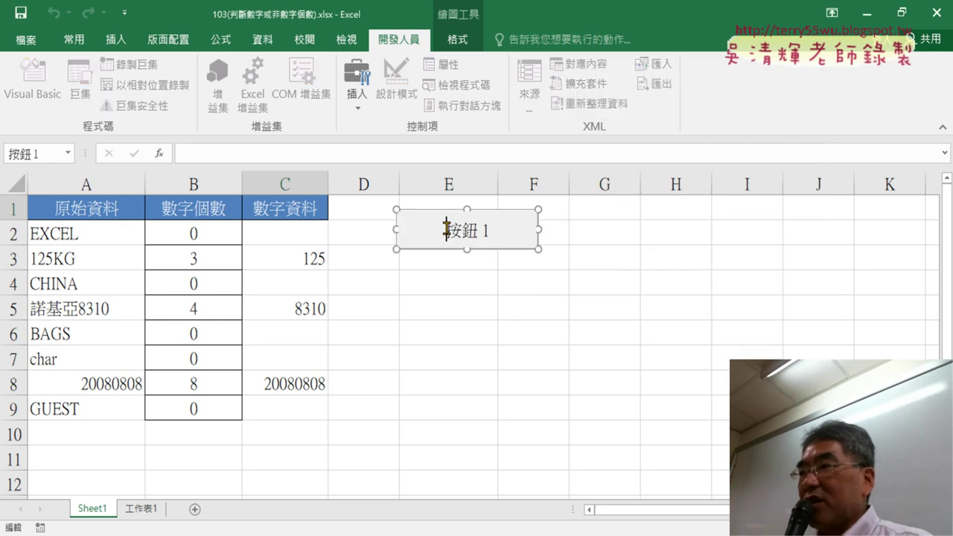
{"action": "key", "text": "Delete"}
{"action": "key", "text": "Delete"}
{"action": "key", "text": "Delete"}
{"action": "type", "text": "數字計算"}
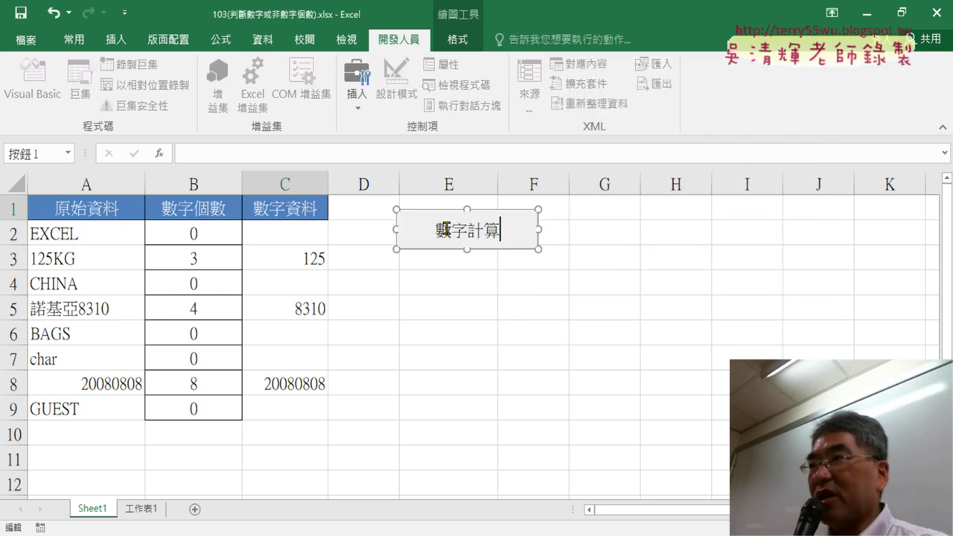
{"action": "left_click", "coordinate": [573, 305]}
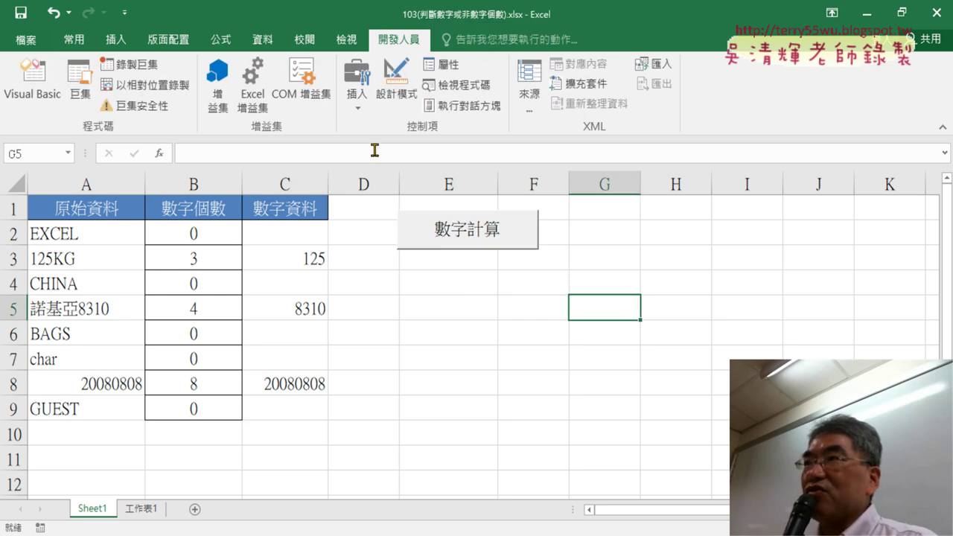
Draw a second button below it assigned to the 清除 macro, captioned 清除
{"action": "left_click", "coordinate": [356, 93]}
{"action": "left_click", "coordinate": [349, 141]}
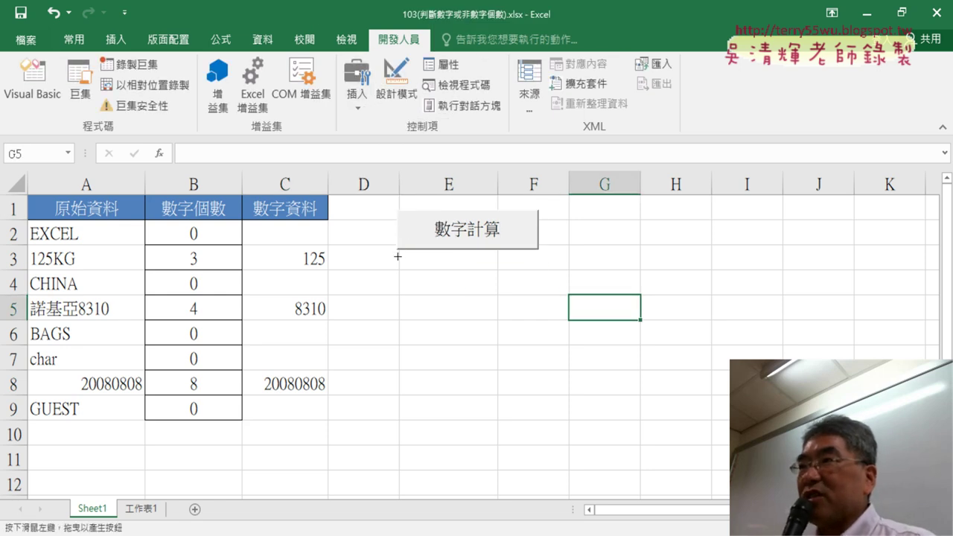
{"action": "left_click_drag", "start_coordinate": [399, 261], "coordinate": [537, 303]}
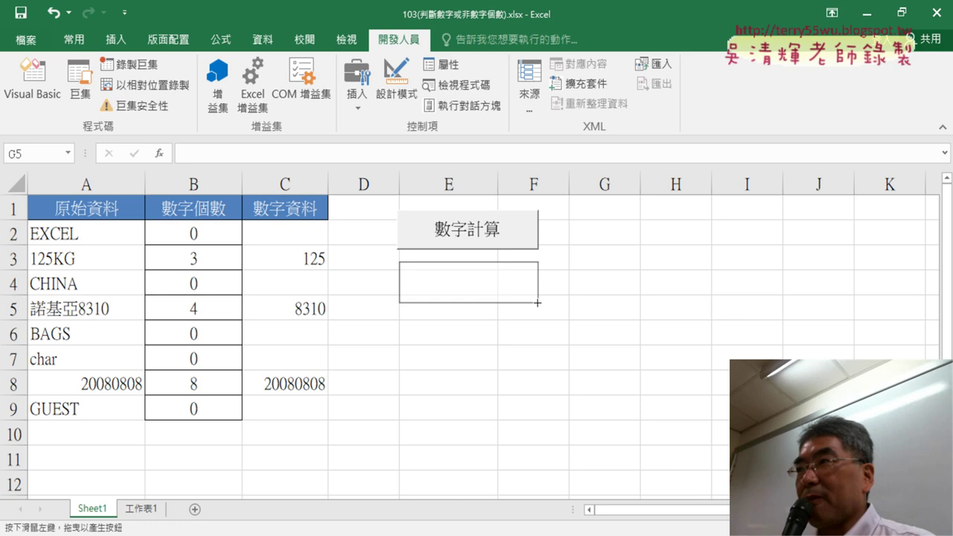
{"action": "left_click", "coordinate": [573, 123]}
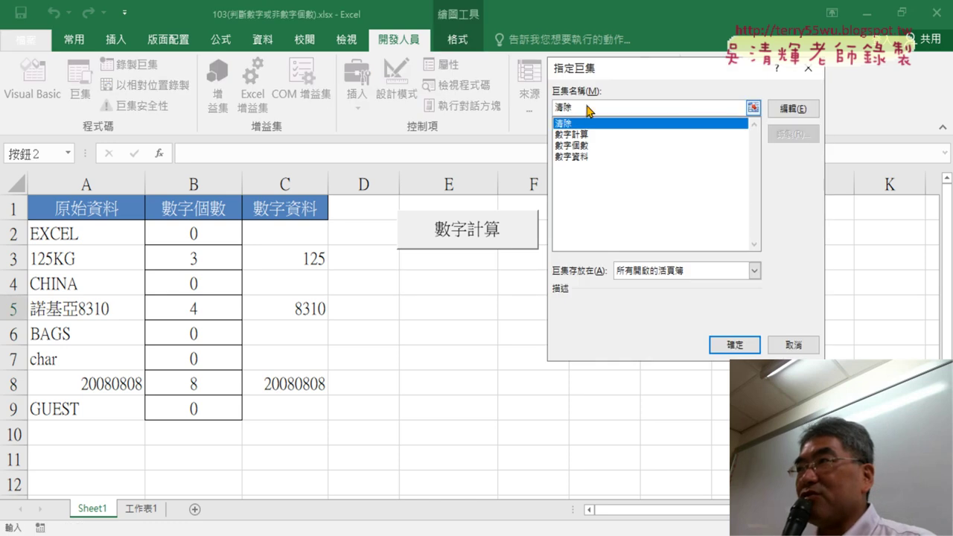
{"action": "right_click", "coordinate": [569, 105]}
{"action": "left_click", "coordinate": [614, 138]}
{"action": "left_click", "coordinate": [725, 350]}
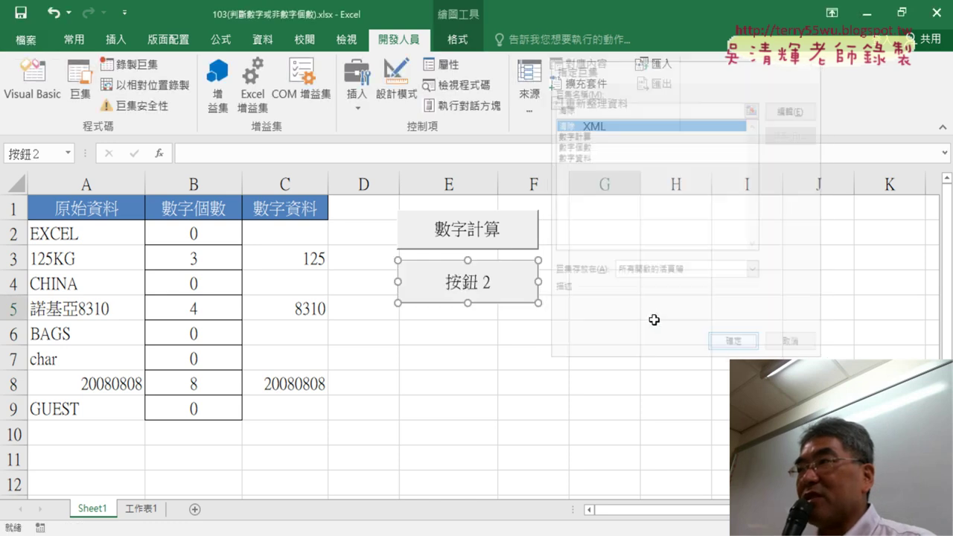
{"action": "left_click", "coordinate": [446, 281]}
{"action": "key", "text": "Delete"}
{"action": "key", "text": "Delete"}
{"action": "key", "text": "Delete"}
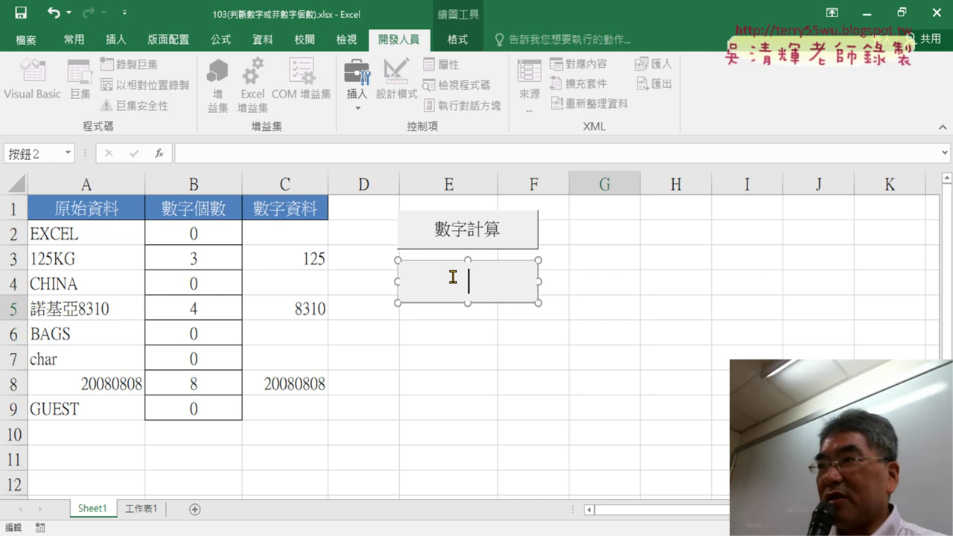
{"action": "type", "text": "清除"}
{"action": "left_click", "coordinate": [676, 364]}
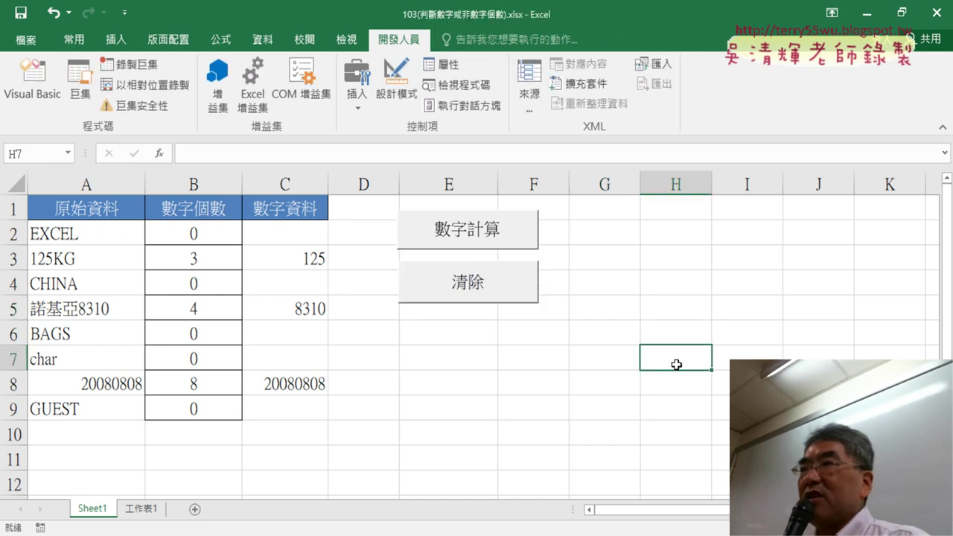
Alternate the 清除 and 數字計算 buttons several times, ending with 數字計算 to refill B and C
{"action": "left_click", "coordinate": [500, 287]}
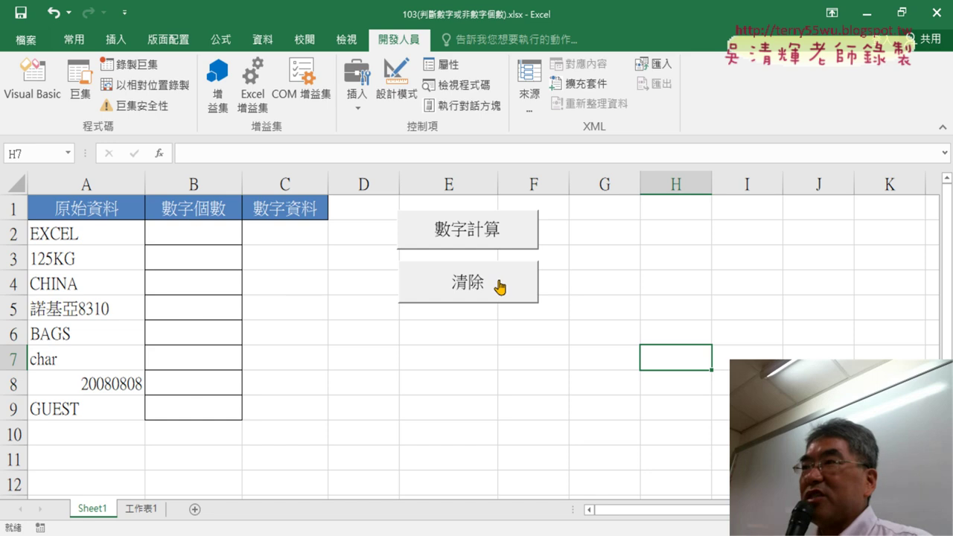
{"action": "left_click", "coordinate": [477, 240]}
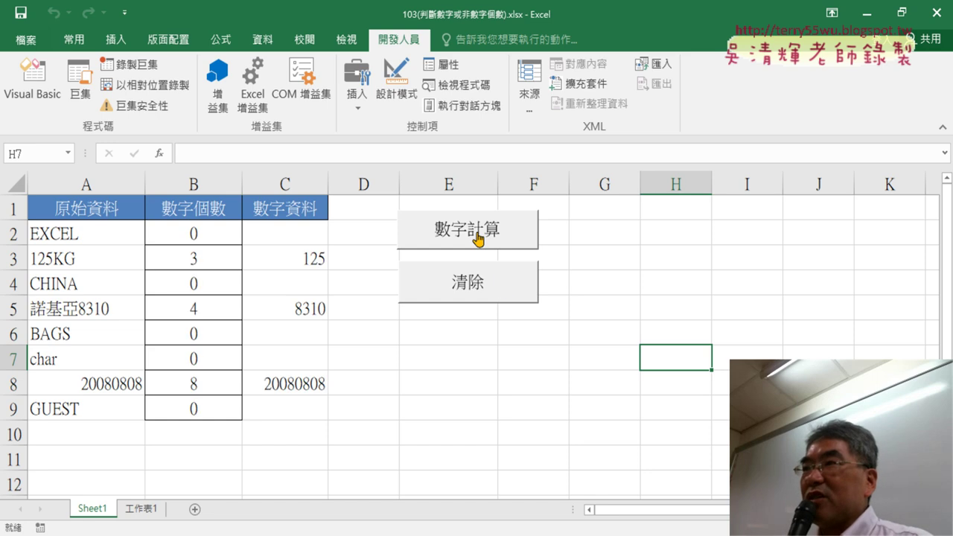
{"action": "left_click", "coordinate": [475, 282]}
{"action": "left_click", "coordinate": [469, 233]}
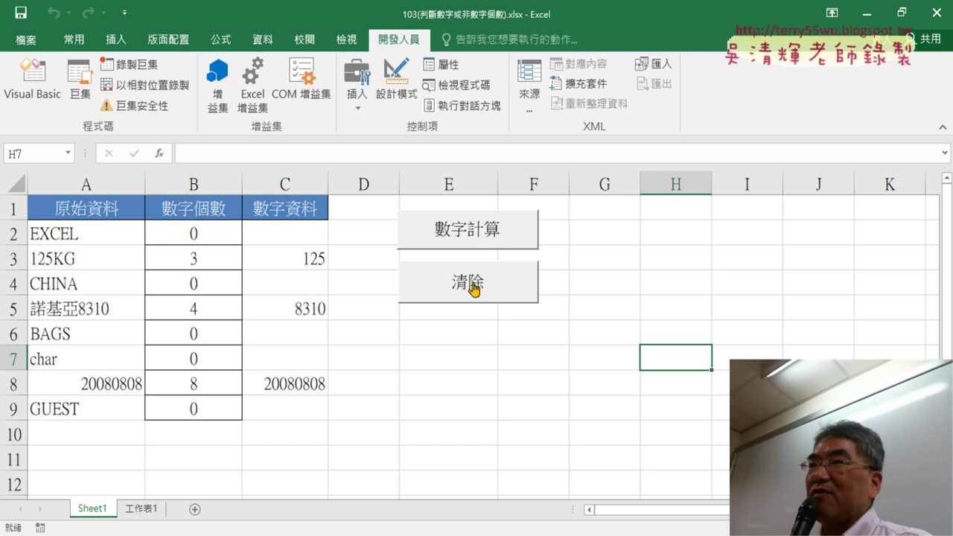
{"action": "left_click", "coordinate": [471, 280]}
{"action": "left_click", "coordinate": [476, 239]}
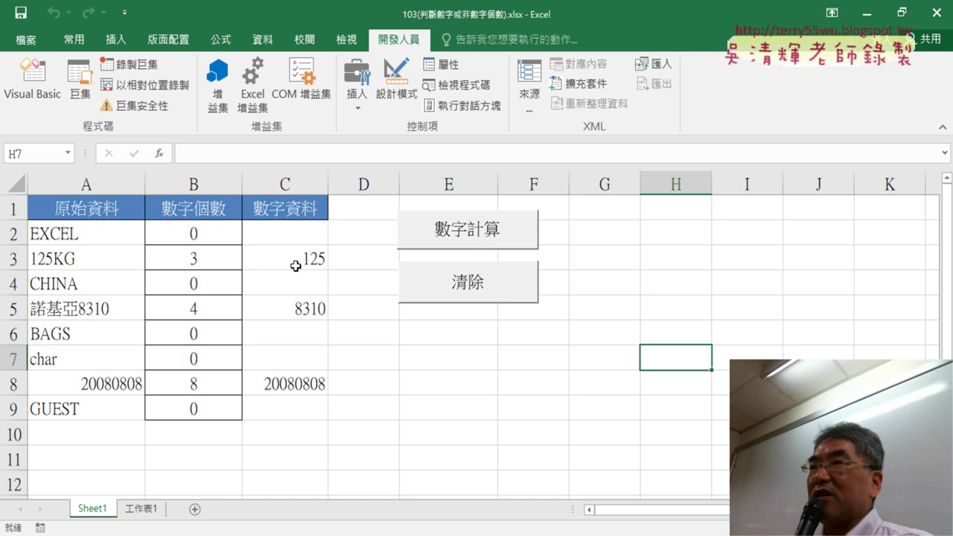
{"action": "left_click", "coordinate": [466, 283]}
{"action": "left_click", "coordinate": [474, 227]}
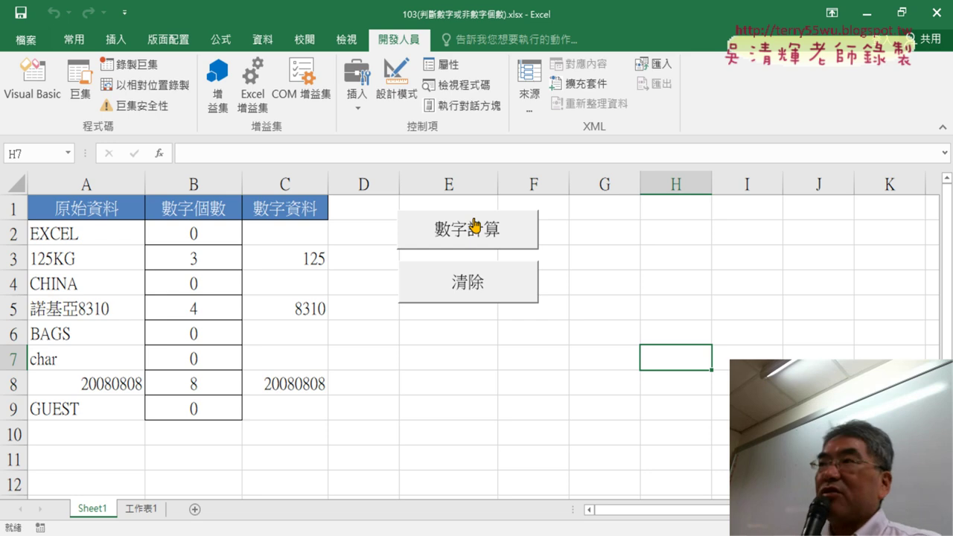
Open the Visual Basic editor and highlight the 數字個數 sub name in Module1
{"action": "left_click", "coordinate": [33, 84]}
{"action": "scroll", "coordinate": [700, 240], "scroll_direction": "up", "scroll_amount": 1}
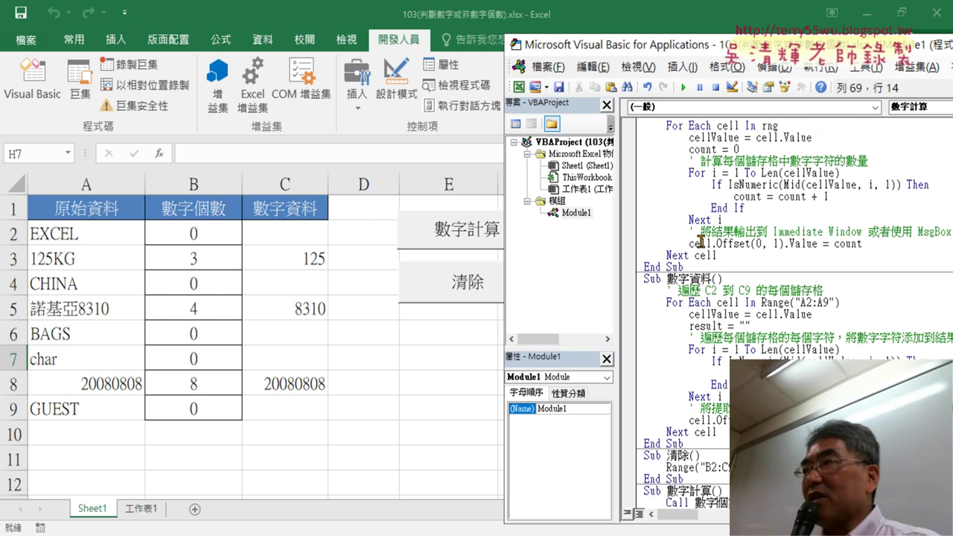
{"action": "scroll", "coordinate": [700, 240], "scroll_direction": "up", "scroll_amount": 2}
{"action": "left_click_drag", "start_coordinate": [667, 149], "coordinate": [713, 149]}
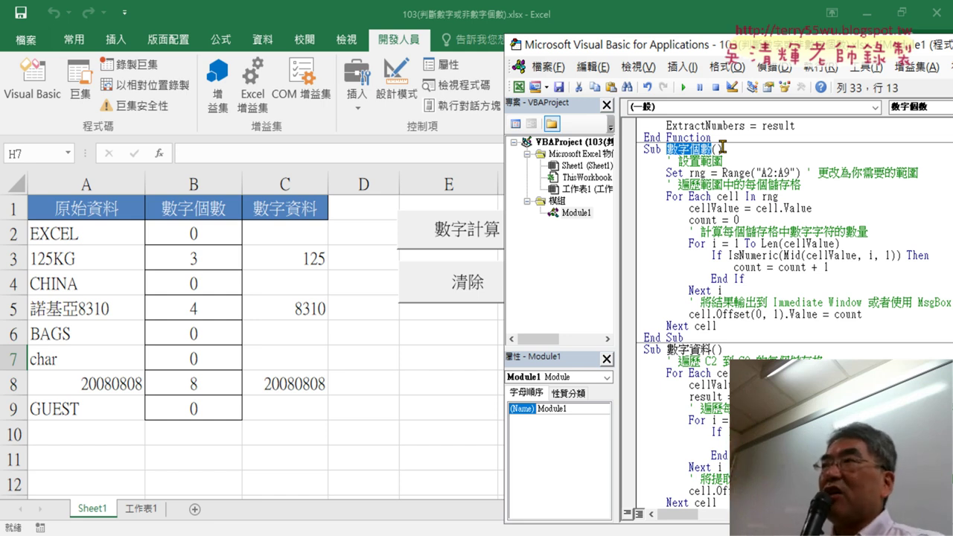
Highlight the 數字個數函數 helper function name, then the 數字個數 sub name again
{"action": "scroll", "coordinate": [711, 261], "scroll_direction": "up", "scroll_amount": 5}
{"action": "scroll", "coordinate": [711, 262], "scroll_direction": "up", "scroll_amount": 5}
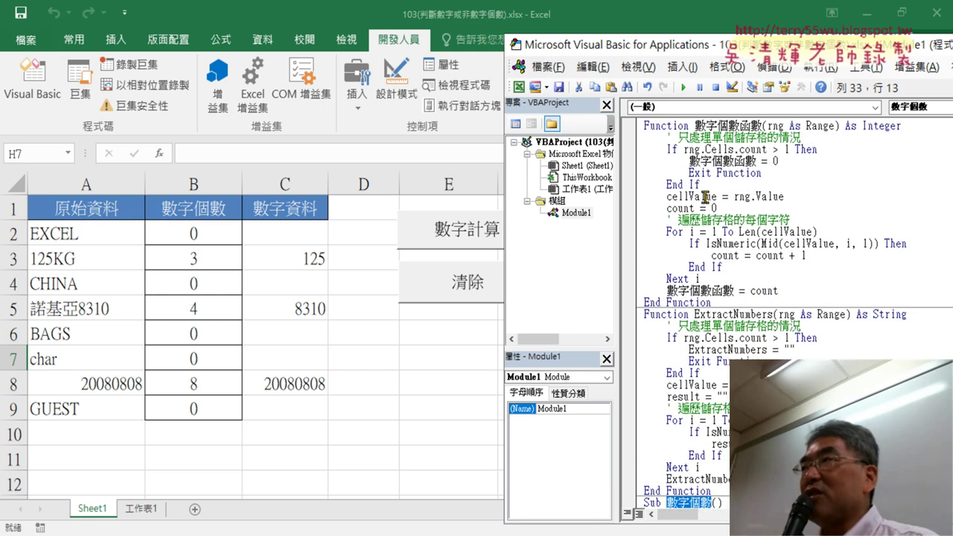
{"action": "left_click_drag", "start_coordinate": [694, 125], "coordinate": [762, 126]}
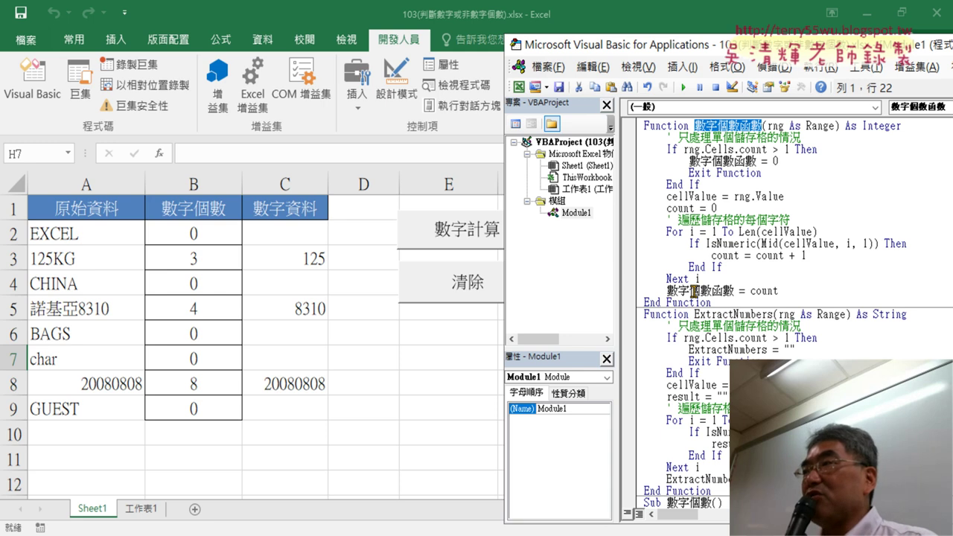
{"action": "scroll", "coordinate": [695, 290], "scroll_direction": "down", "scroll_amount": 7}
{"action": "scroll", "coordinate": [688, 276], "scroll_direction": "down", "scroll_amount": 3}
{"action": "scroll", "coordinate": [683, 264], "scroll_direction": "up", "scroll_amount": 1}
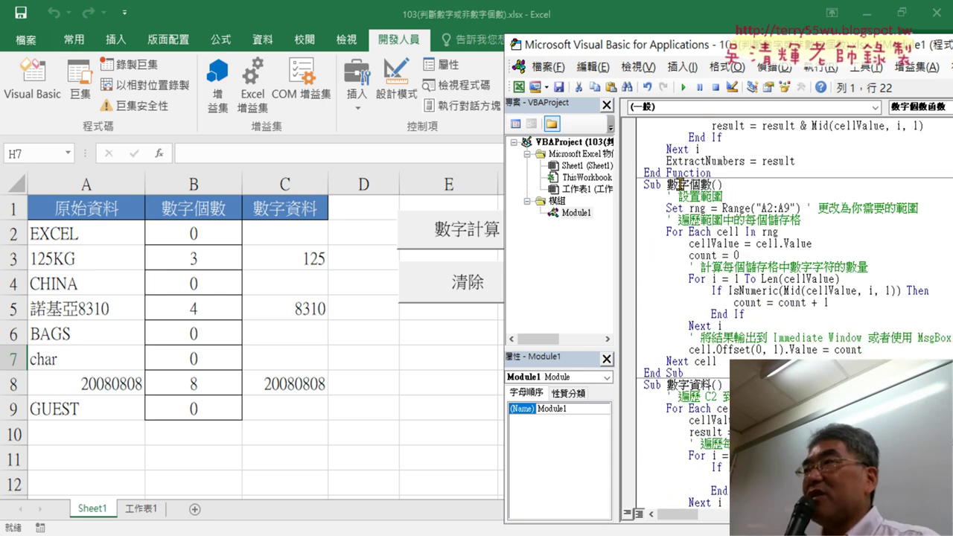
{"action": "left_click_drag", "start_coordinate": [667, 183], "coordinate": [703, 183]}
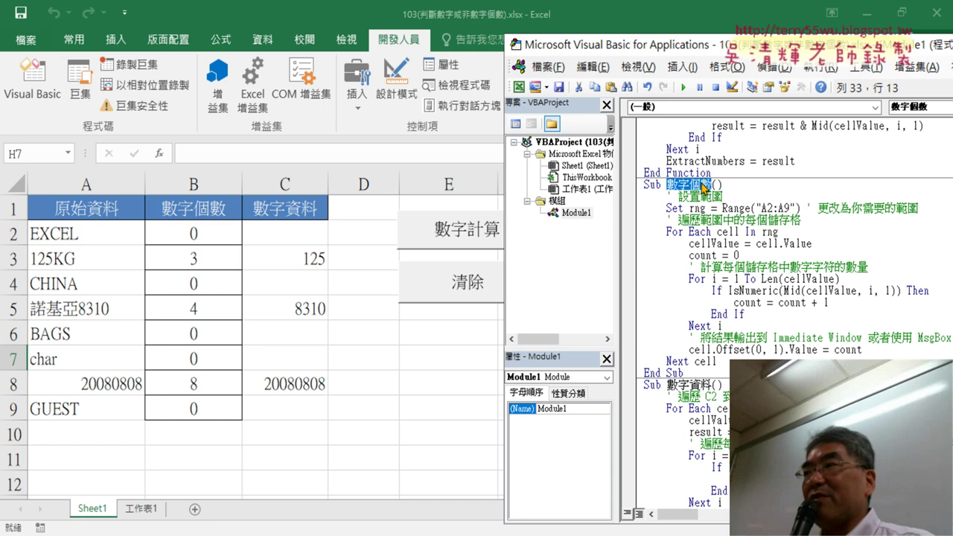
{"action": "scroll", "coordinate": [703, 188], "scroll_direction": "down", "scroll_amount": 2}
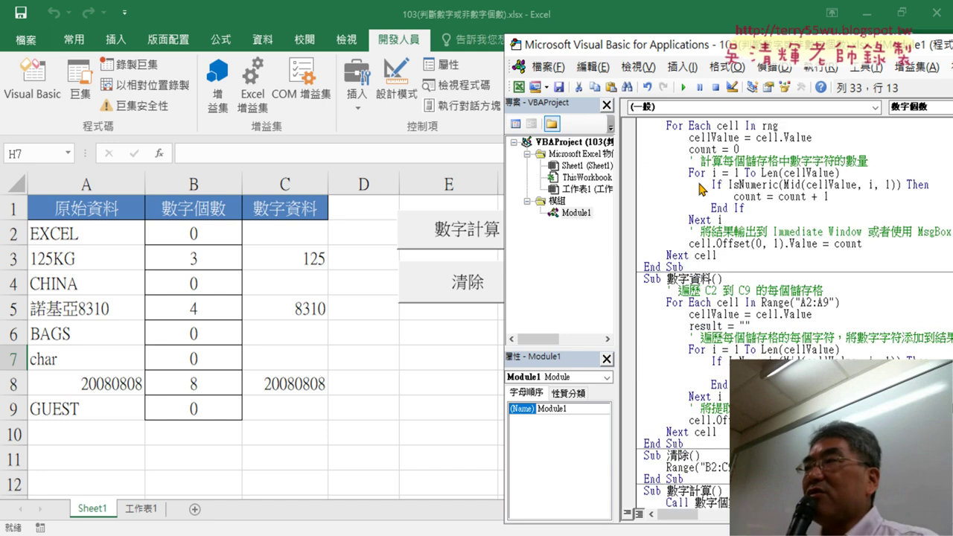
{"action": "scroll", "coordinate": [703, 223], "scroll_direction": "down", "scroll_amount": 2}
Select Module1's code from Sub 清除() through the final End Sub of 數字計算
{"action": "left_click_drag", "start_coordinate": [687, 442], "coordinate": [637, 419]}
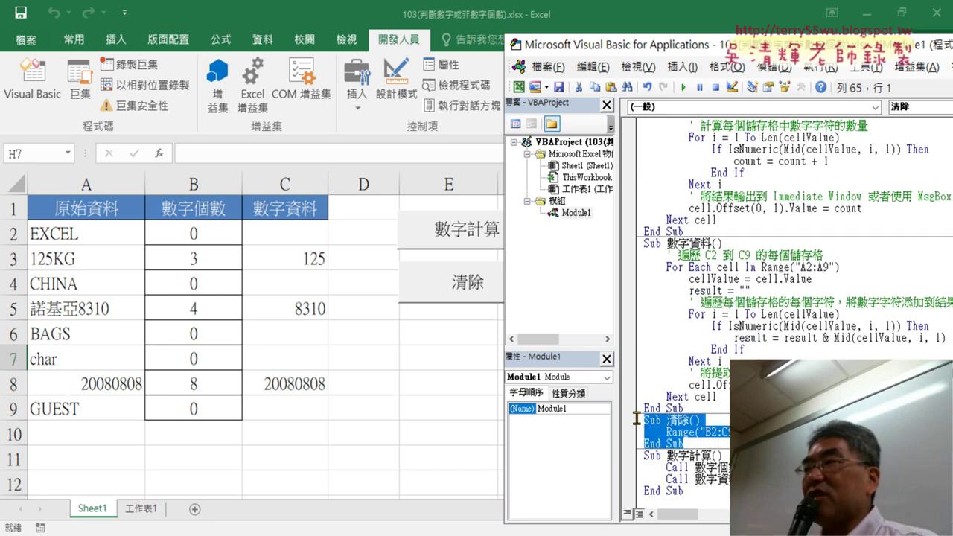
{"action": "scroll", "coordinate": [720, 351], "scroll_direction": "up", "scroll_amount": 1}
{"action": "scroll", "coordinate": [697, 192], "scroll_direction": "up", "scroll_amount": 1}
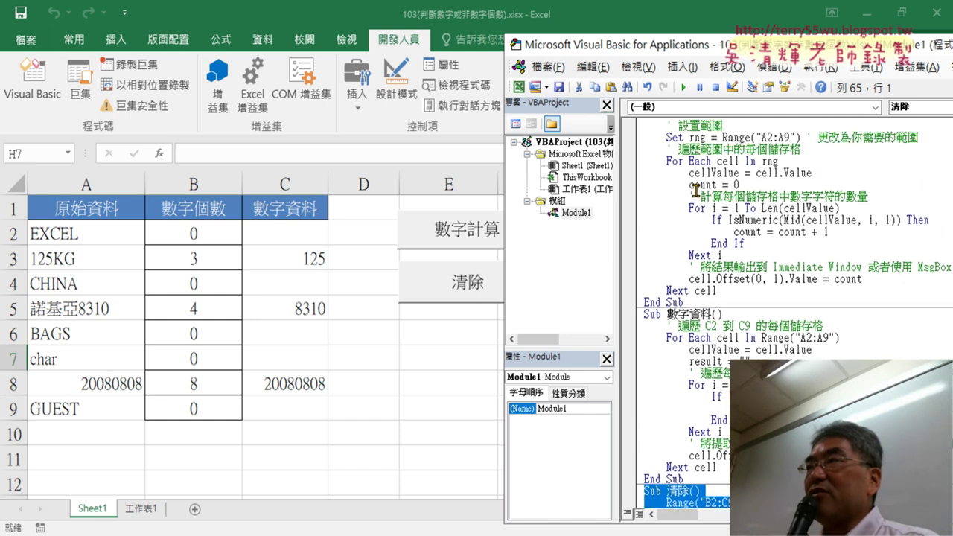
{"action": "scroll", "coordinate": [689, 176], "scroll_direction": "up", "scroll_amount": 1}
{"action": "left_click", "coordinate": [697, 237]}
{"action": "scroll", "coordinate": [696, 237], "scroll_direction": "down", "scroll_amount": 2}
{"action": "scroll", "coordinate": [697, 298], "scroll_direction": "down", "scroll_amount": 1}
{"action": "left_click", "coordinate": [697, 316]}
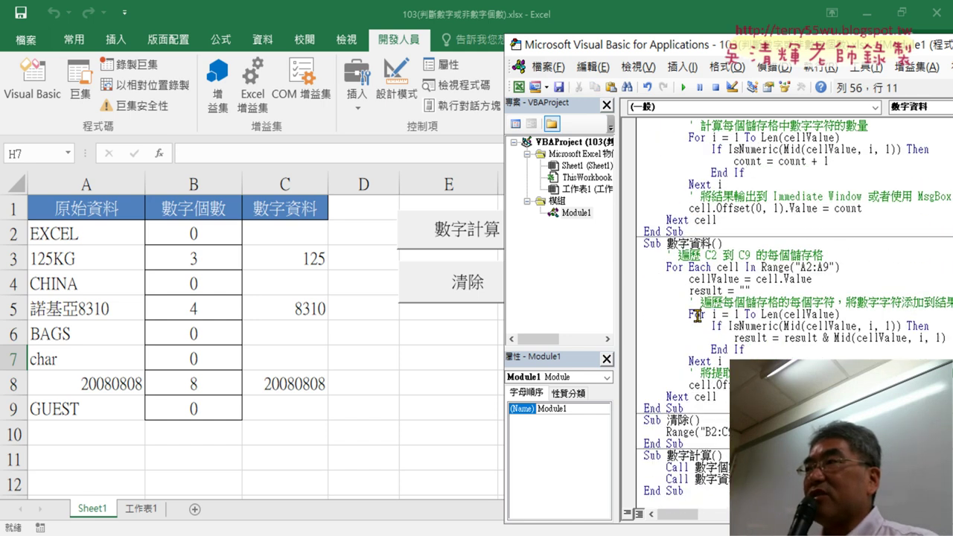
{"action": "left_click_drag", "start_coordinate": [692, 491], "coordinate": [642, 454]}
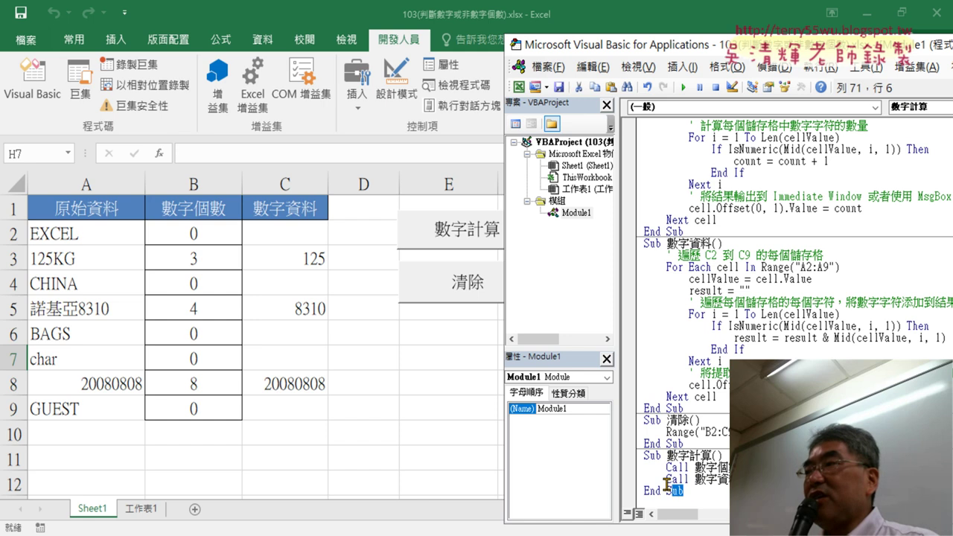
{"action": "left_click", "coordinate": [642, 455]}
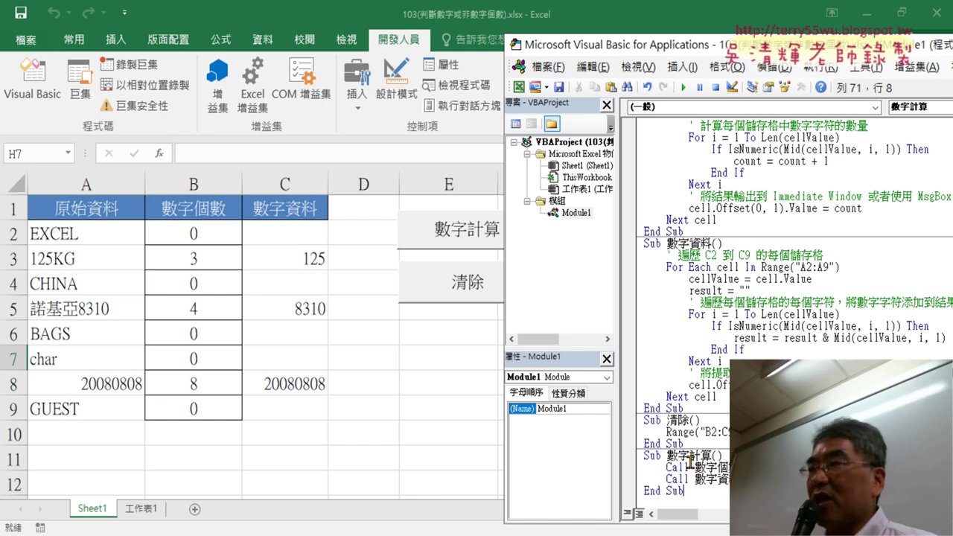
{"action": "mouse_move", "coordinate": [684, 492]}
{"action": "left_mouse_down"}
{"action": "mouse_move", "coordinate": [651, 453]}
{"action": "mouse_move", "coordinate": [643, 420]}
{"action": "left_mouse_up"}
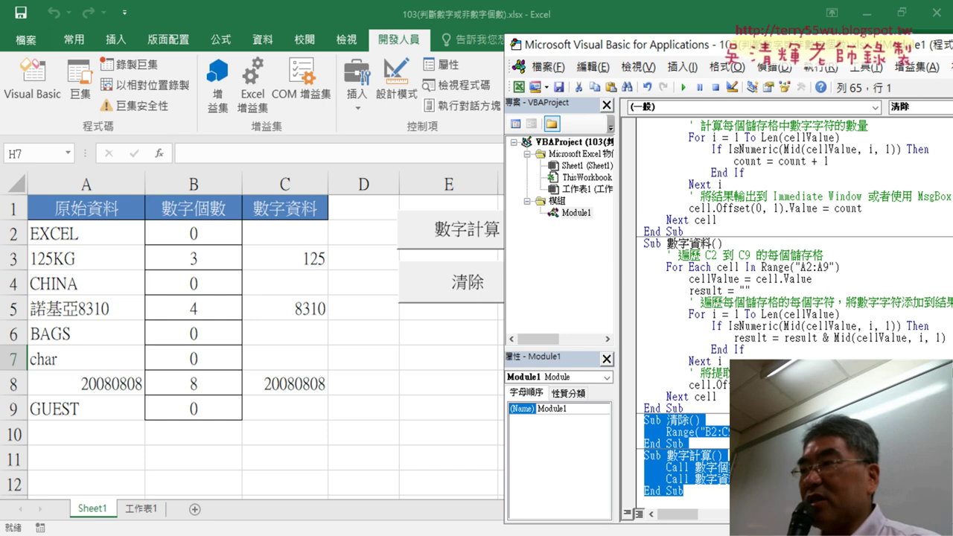
Paste the 清除 and 數字計算 subs below the last End Sub in the 103 notes
{"action": "left_click", "coordinate": [372, 491]}
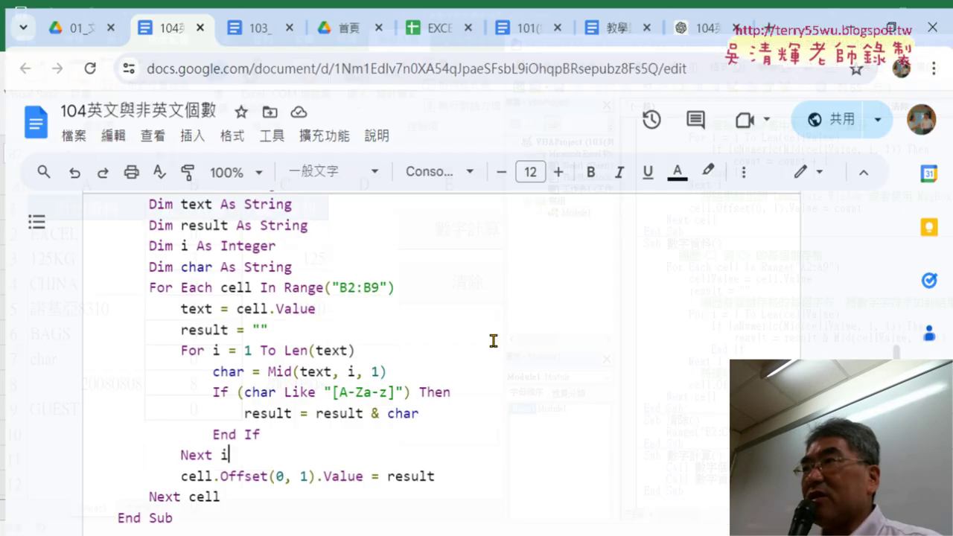
{"action": "left_click", "coordinate": [269, 29]}
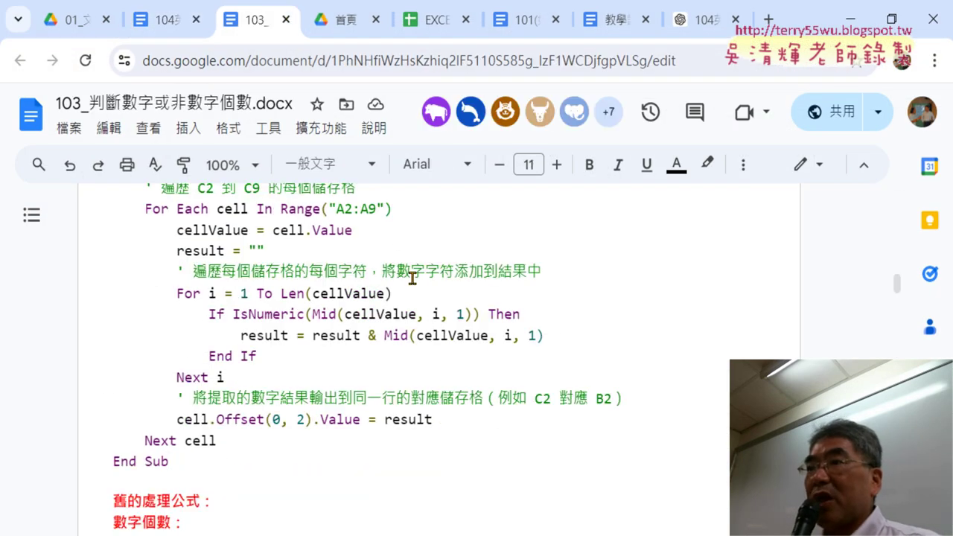
{"action": "scroll", "coordinate": [302, 335], "scroll_direction": "down", "scroll_amount": 3}
{"action": "key", "text": "Return"}
{"action": "key", "text": "Return"}
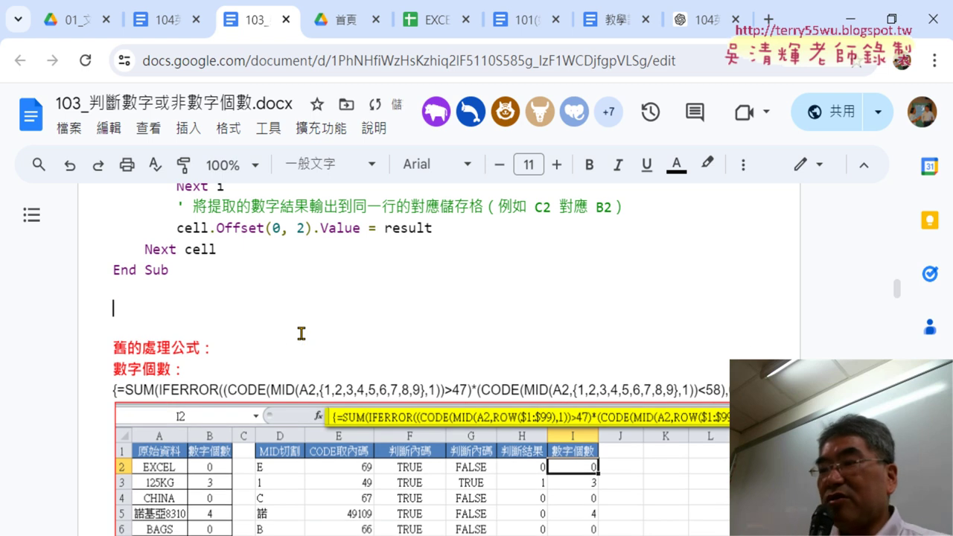
{"action": "type", "text": "Sub 清除()     Range(\"B2:C9\") = \"\" End Sub Sub 數字計算()     Call 數字個數     Call 數字資料 End Sub"}
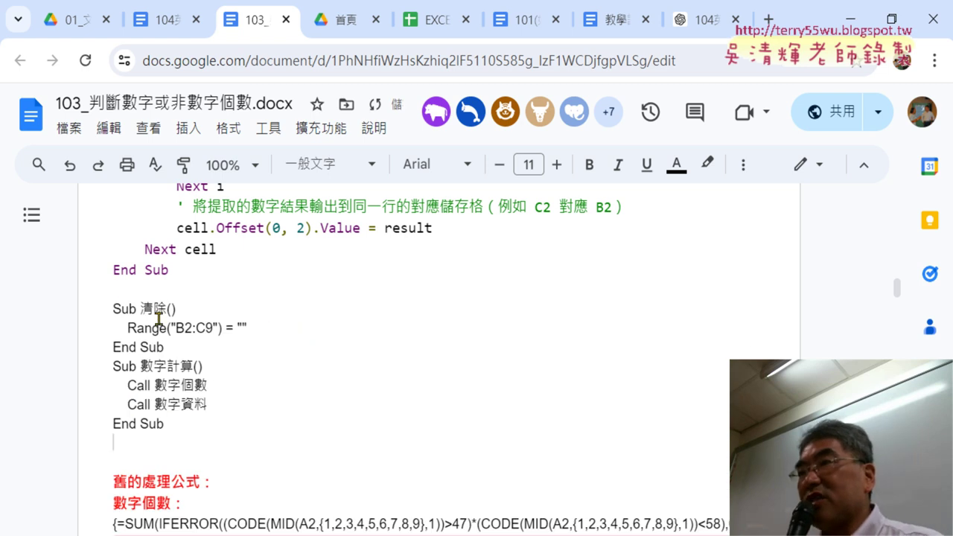
Format the pasted subs as code with Code Pretty's Format Selection
{"action": "left_click_drag", "start_coordinate": [164, 424], "coordinate": [110, 304]}
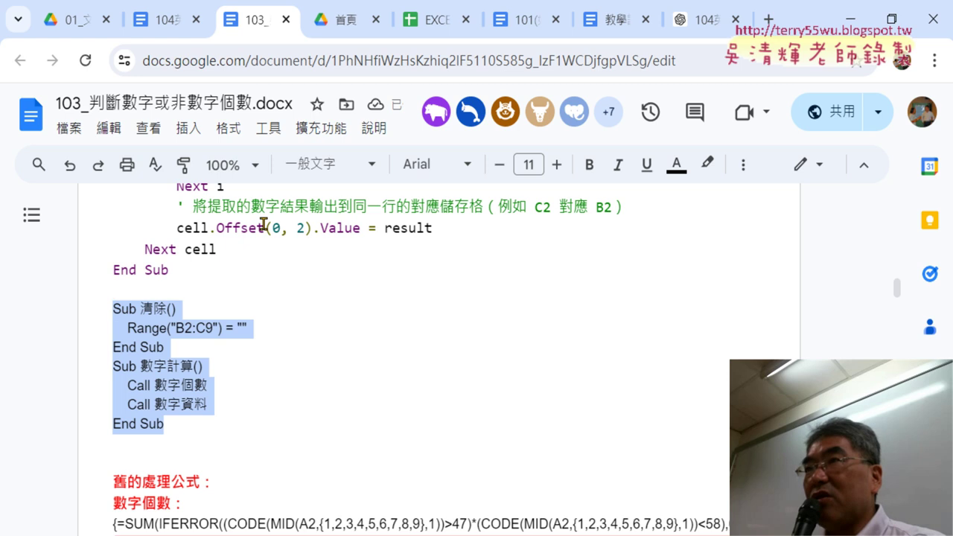
{"action": "left_click", "coordinate": [328, 128]}
{"action": "mouse_move", "coordinate": [347, 232]}
{"action": "left_click", "coordinate": [633, 246]}
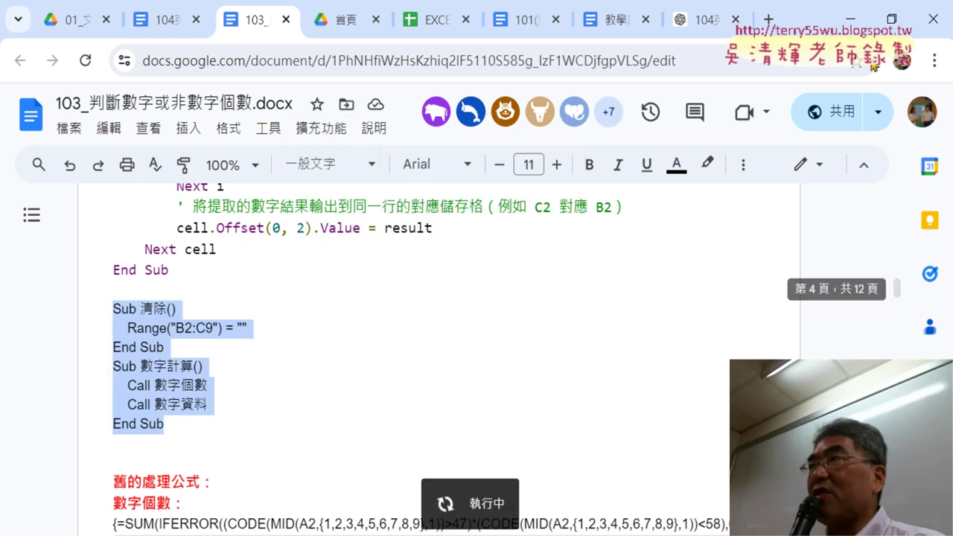
{"action": "mouse_move", "coordinate": [839, 30]}
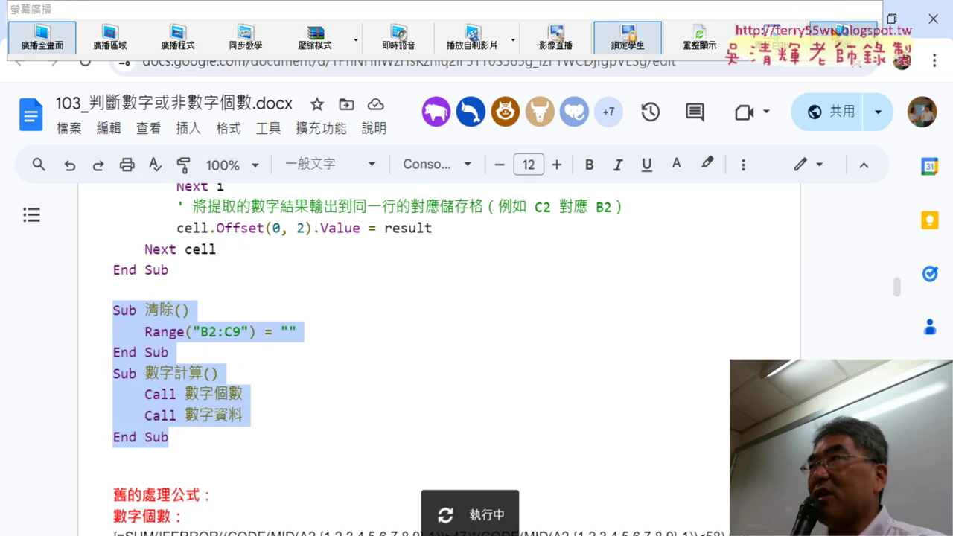